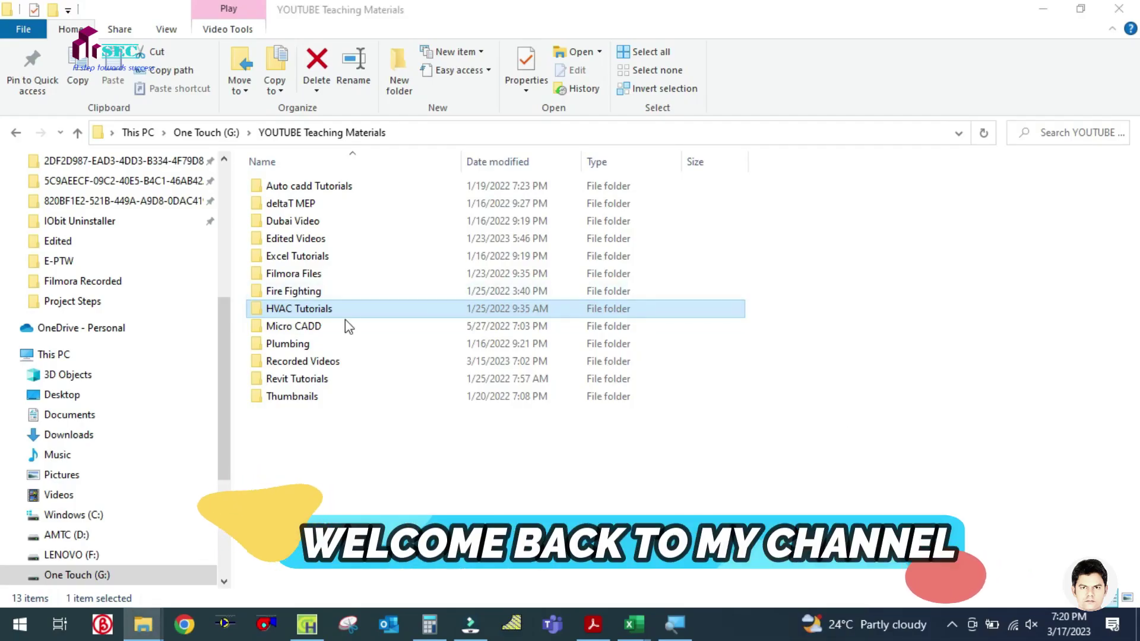
Step: Bring PROJECT STEPS.pdf to the front in Adobe Acrobat Reader
click(596, 623)
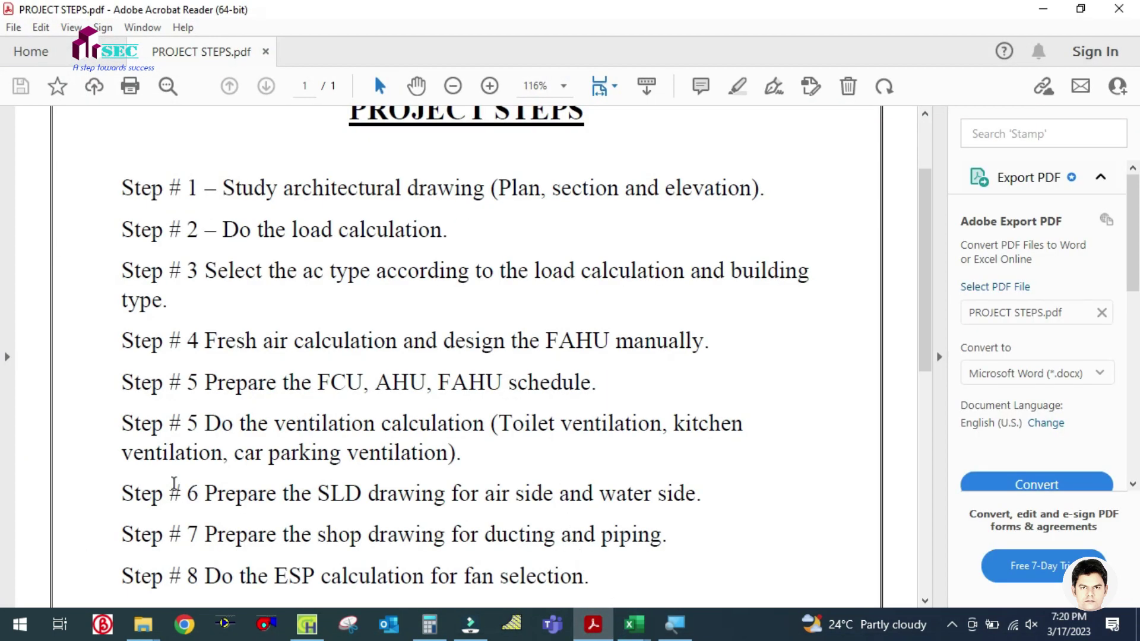
Step: Mark the ventilation calculation text of step 5 in the PDF, then clear the marking
drag(203, 423, 576, 425)
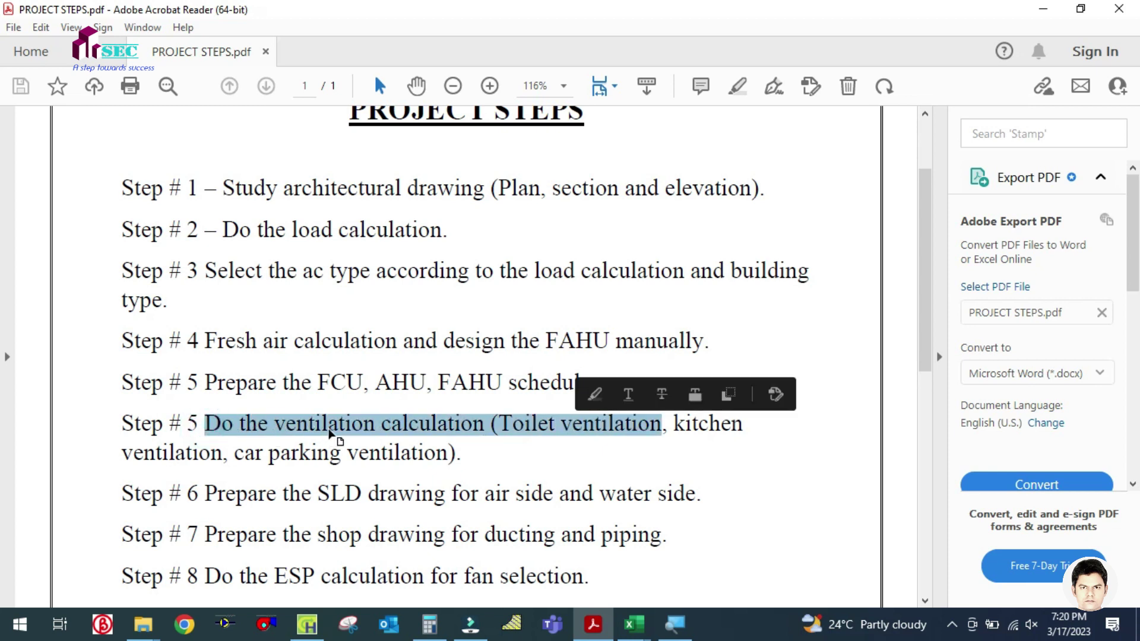
click(303, 434)
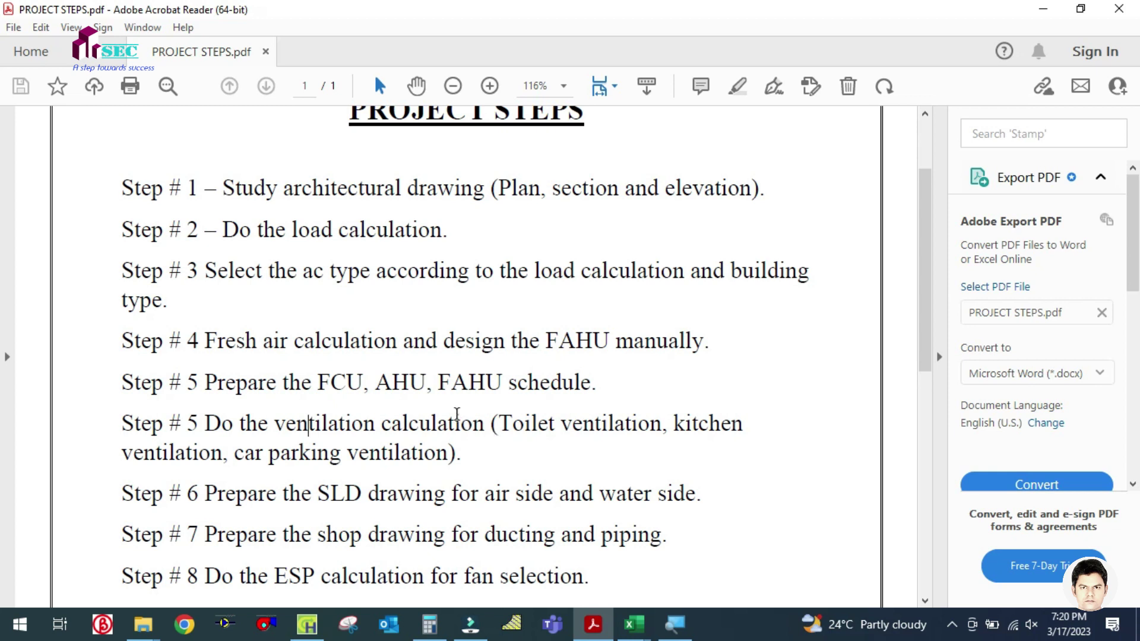
click(467, 457)
drag(462, 456, 205, 424)
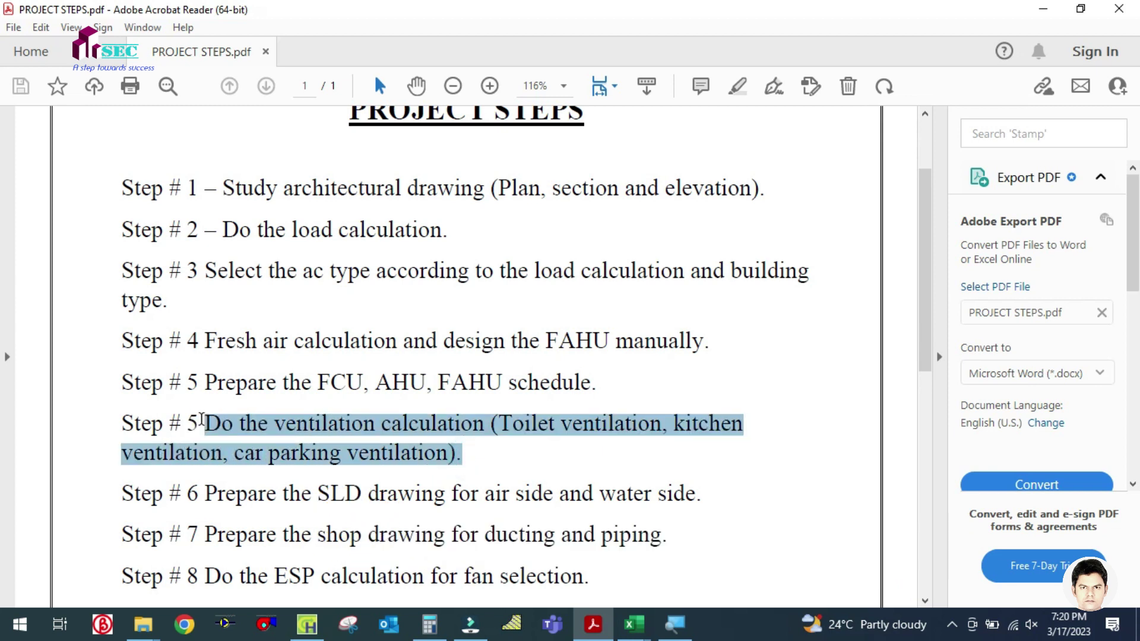
click(473, 453)
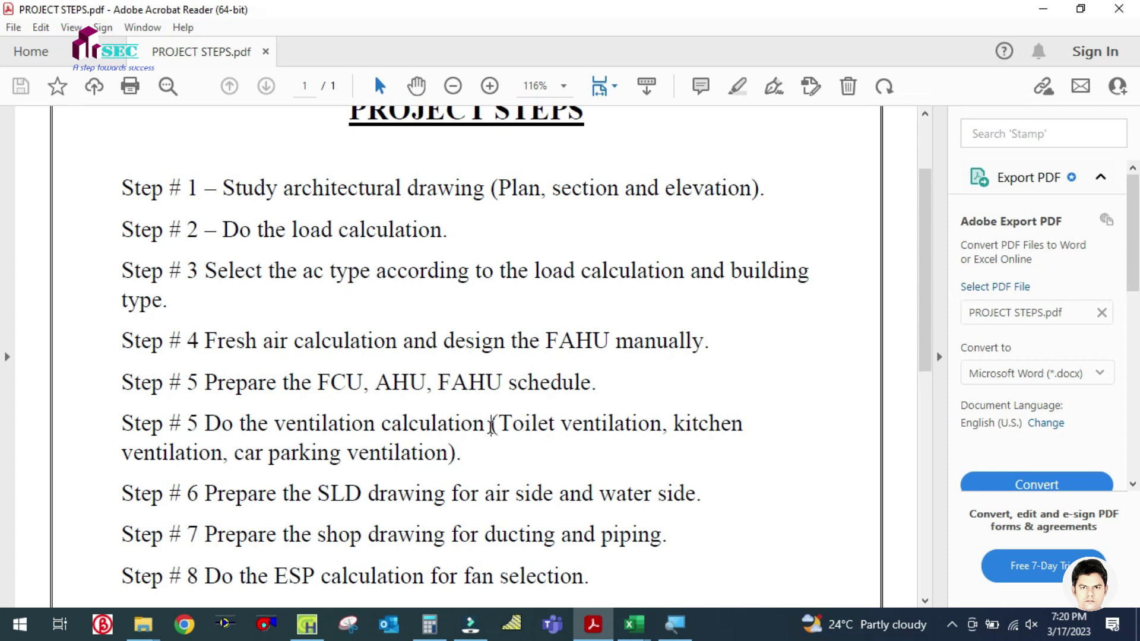
Step: Mark '(Toilet ventilation' in step 5 and return to the YOUTUBE Teaching Materials folder
drag(490, 426, 661, 426)
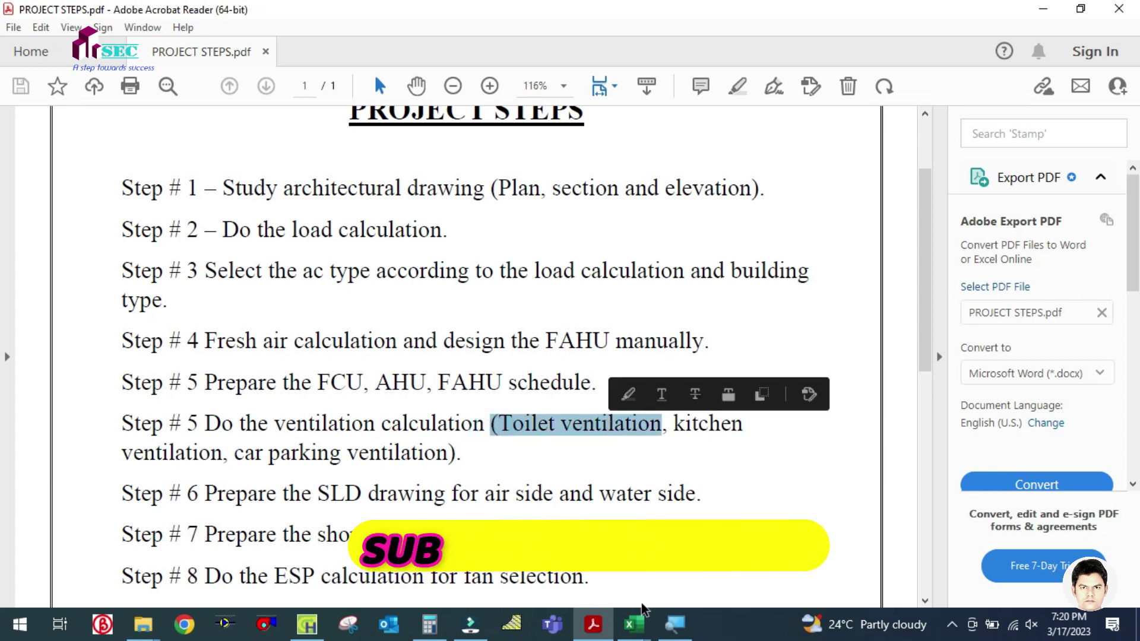
click(142, 624)
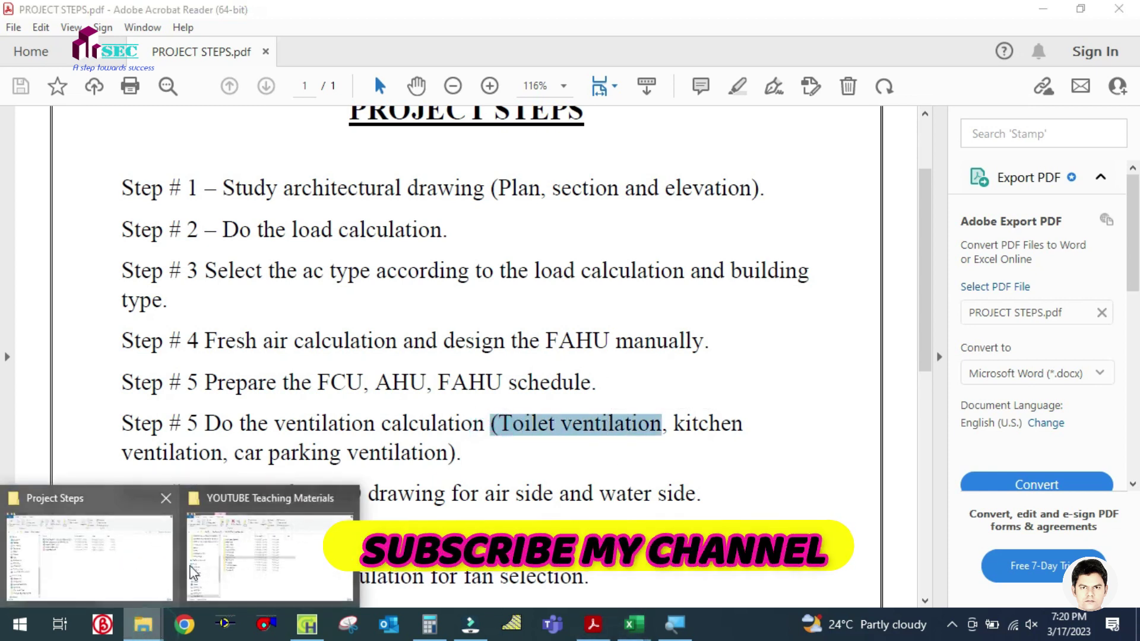
click(222, 551)
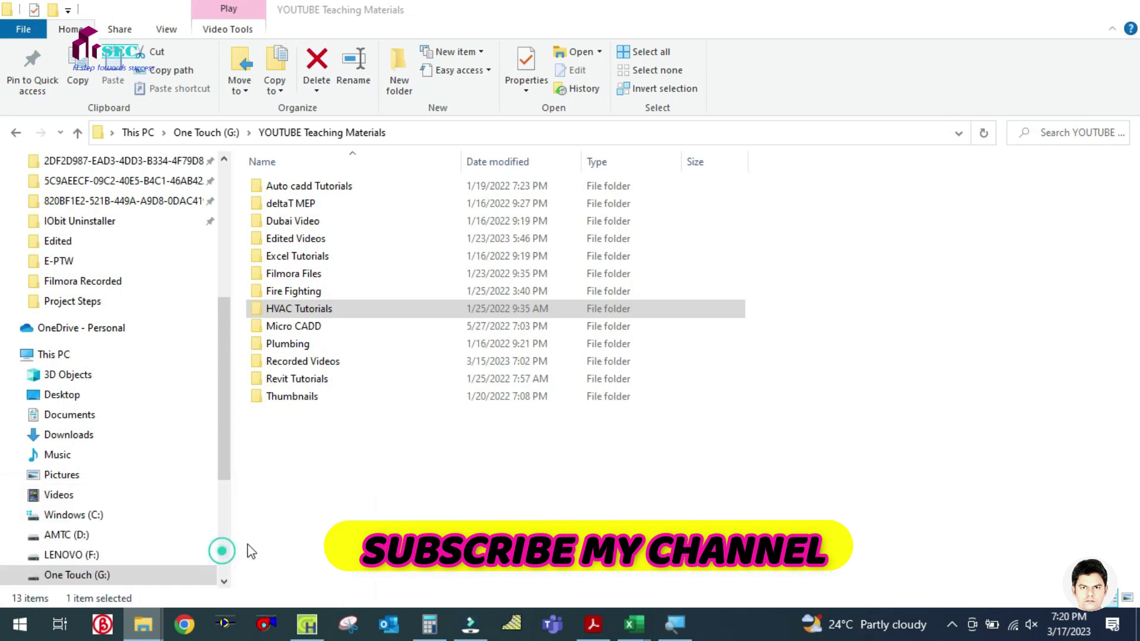
Step: Open HVAC Tutorials > Toilet Ventilation and select the Commercial Toilet Ventilation Calculation workbook
double_click(283, 310)
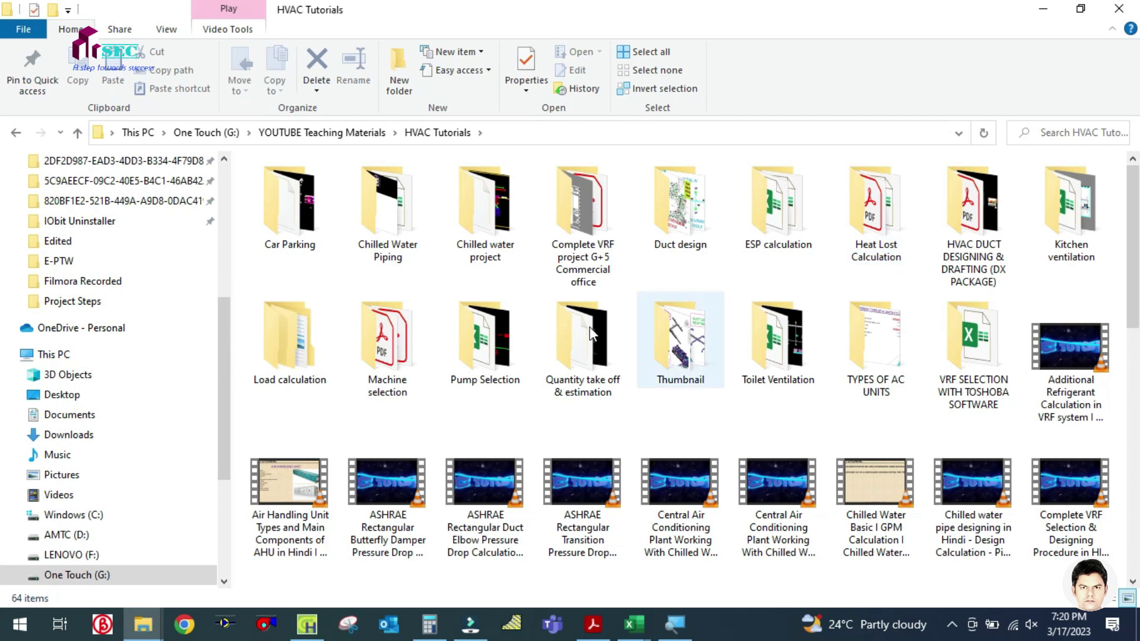
click(389, 344)
click(492, 340)
click(571, 366)
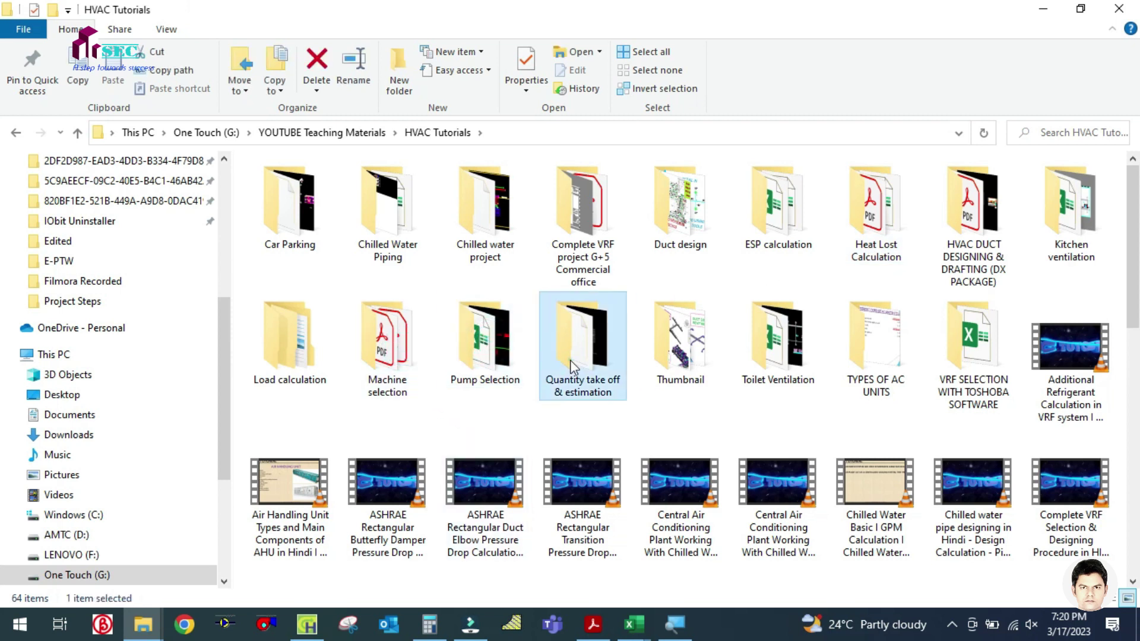
click(685, 347)
double_click(768, 347)
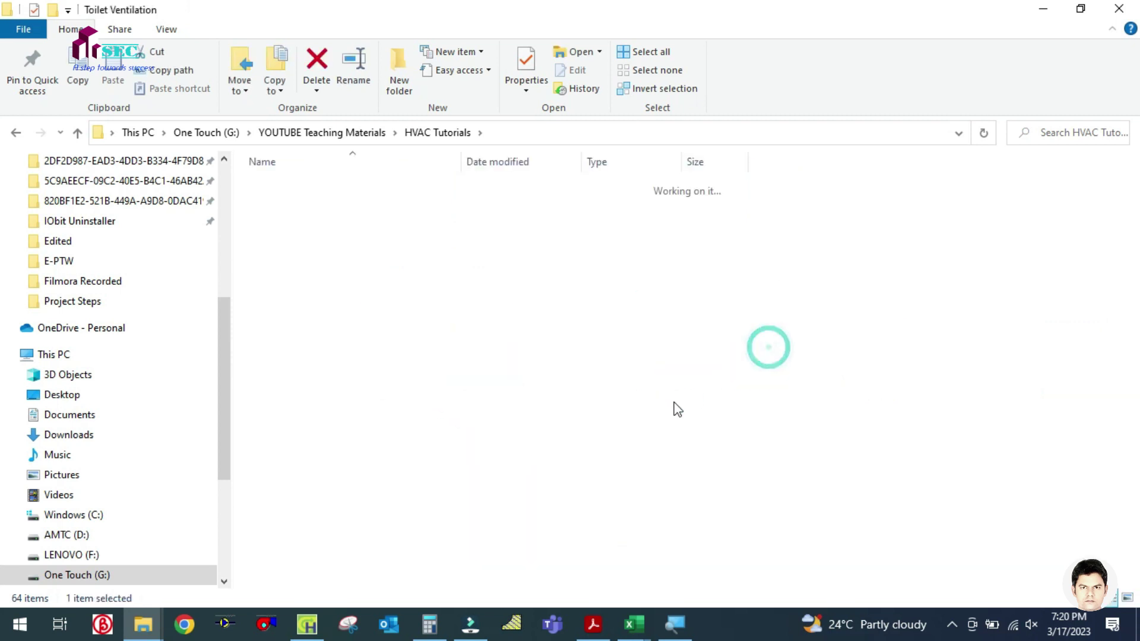
click(326, 257)
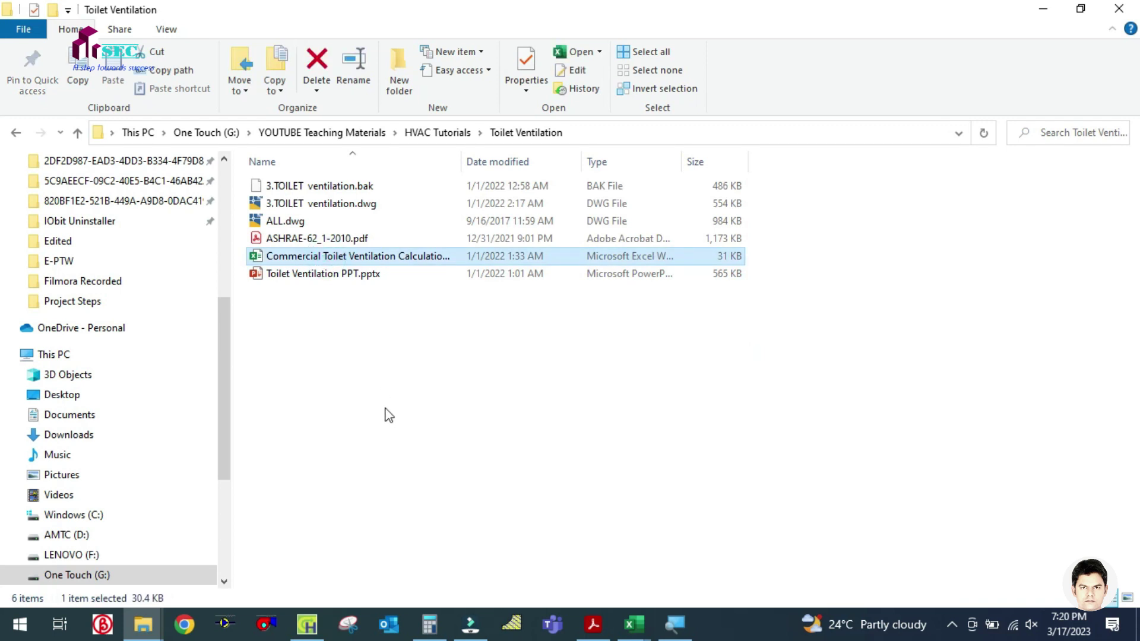
Step: Paste the workbook into the Project Steps folder and open it in Excel
mouse_move(143, 622)
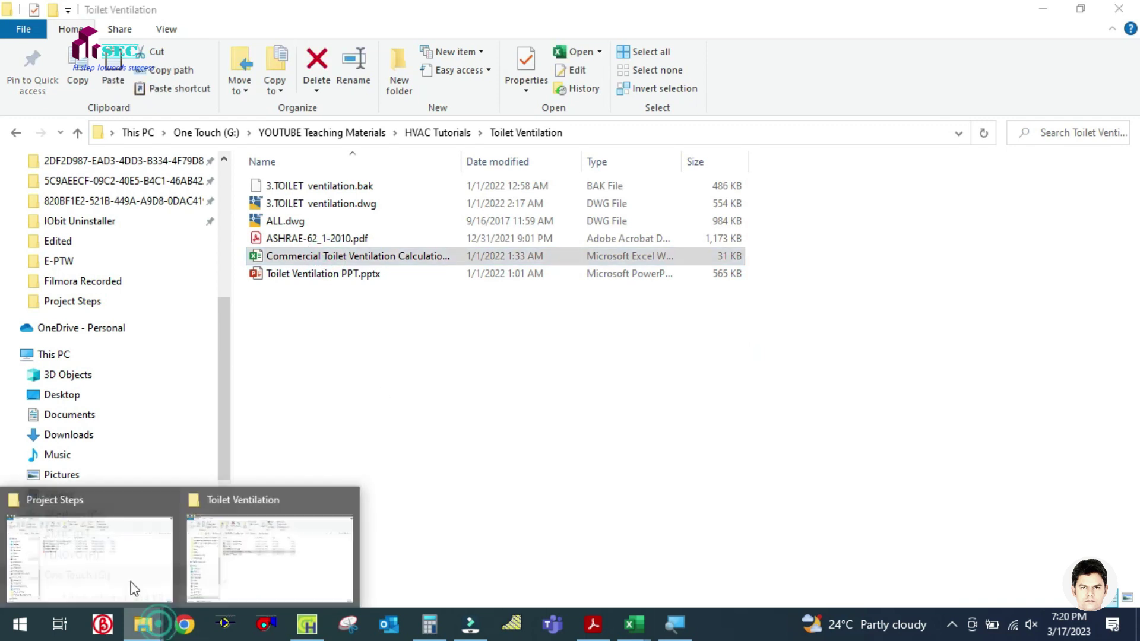
click(119, 567)
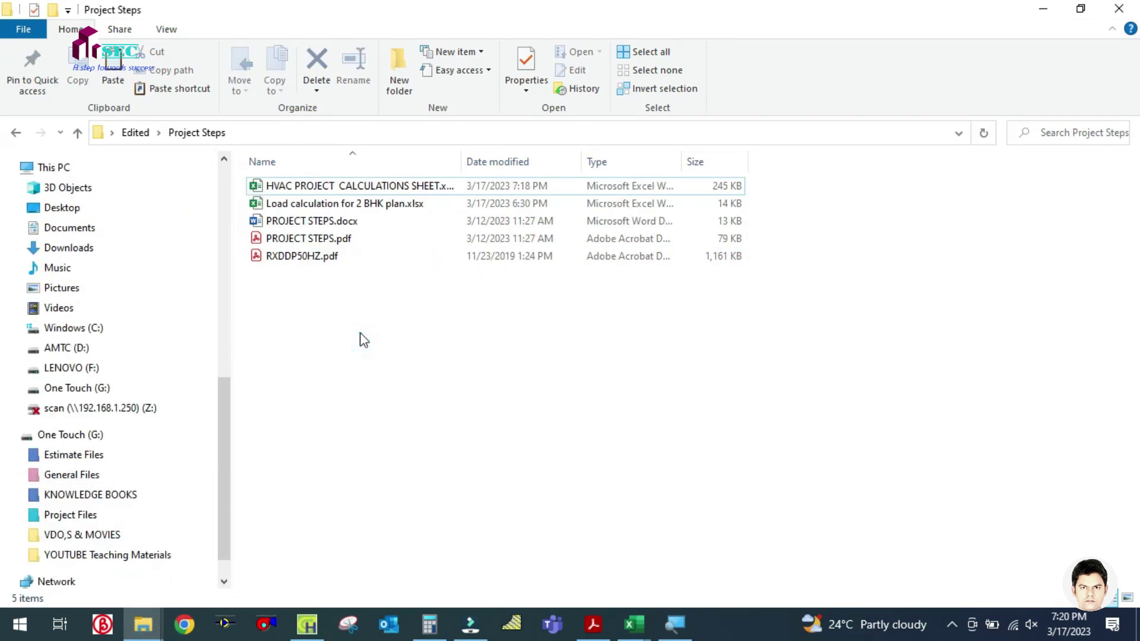
key(ctrl+v)
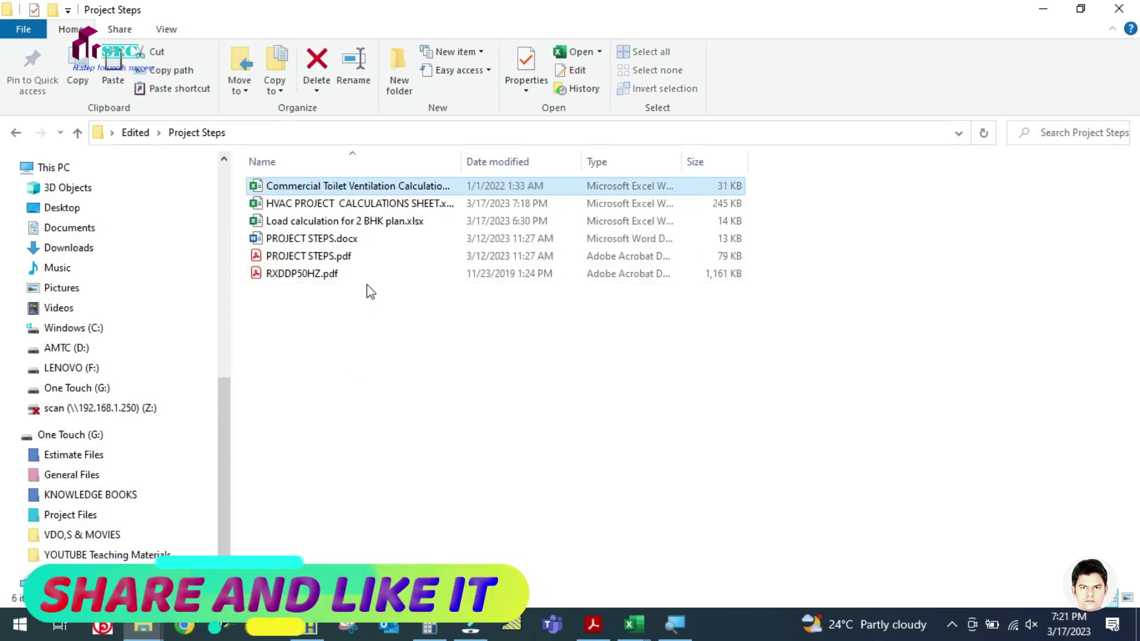
double_click(375, 186)
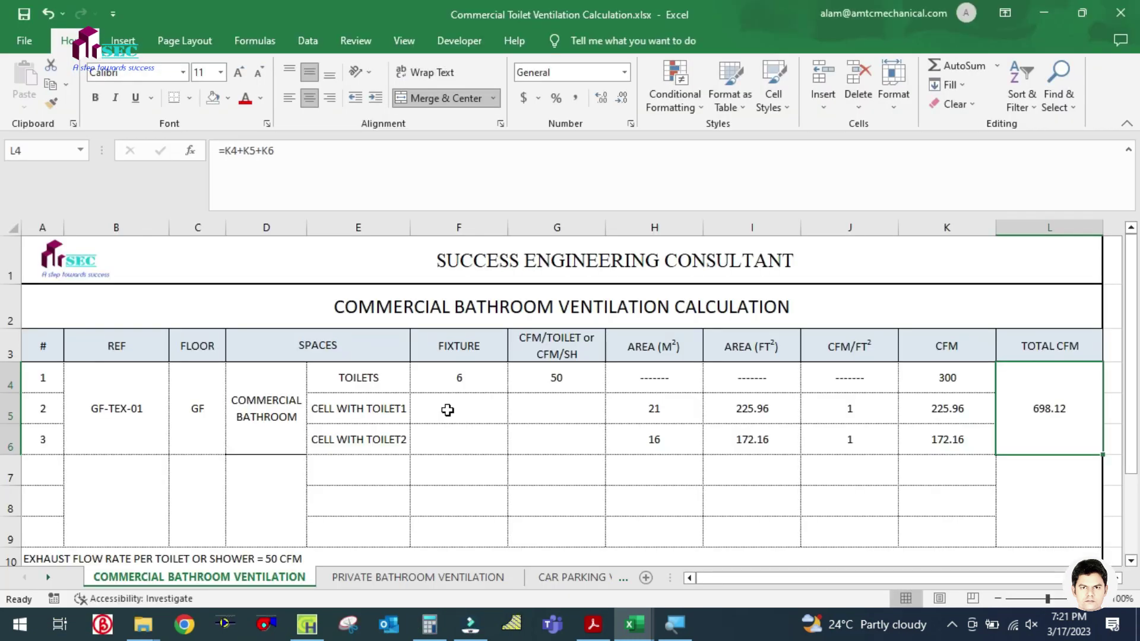
Step: Flip between the COMMERCIAL and PRIVATE BATHROOM VENTILATION sheets, ending on cell D7 of the private sheet
click(373, 477)
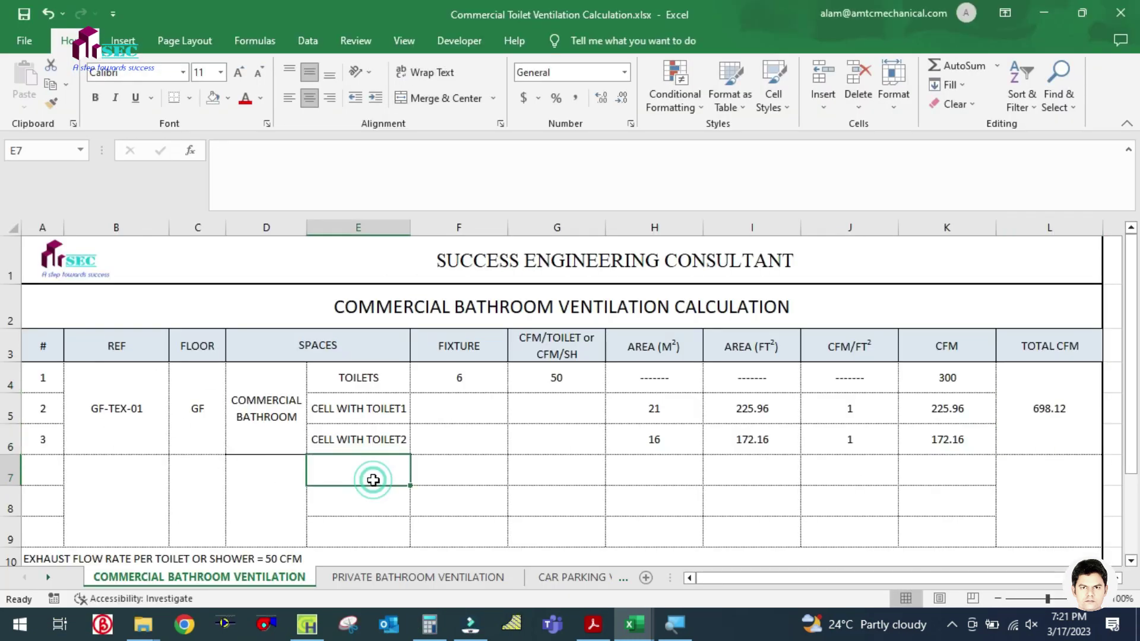
click(402, 579)
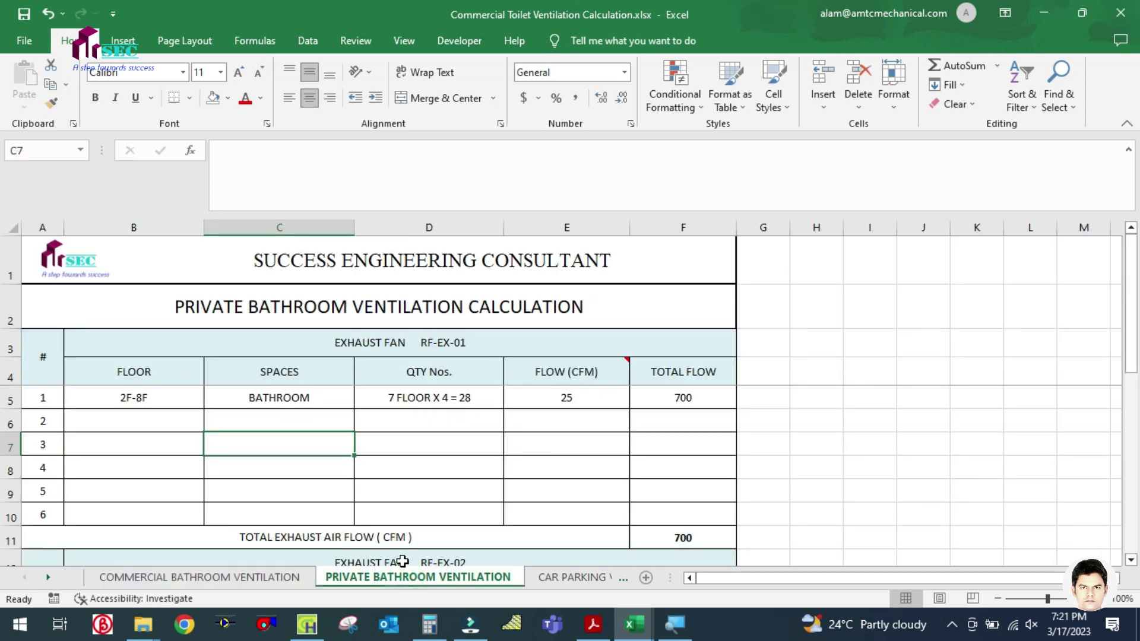
click(248, 582)
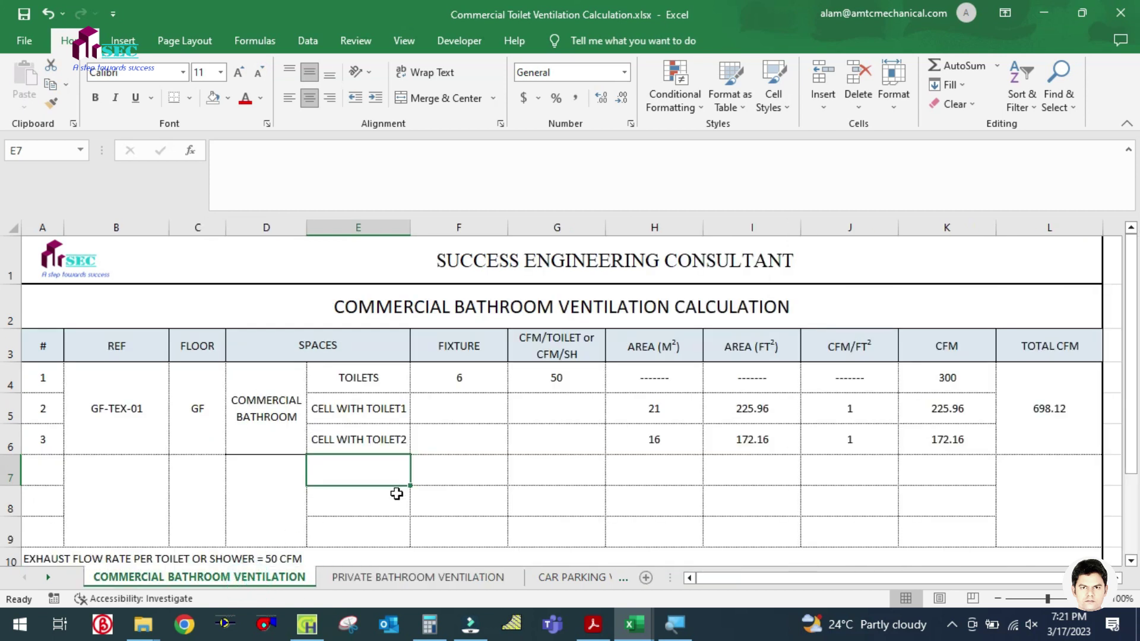
click(358, 580)
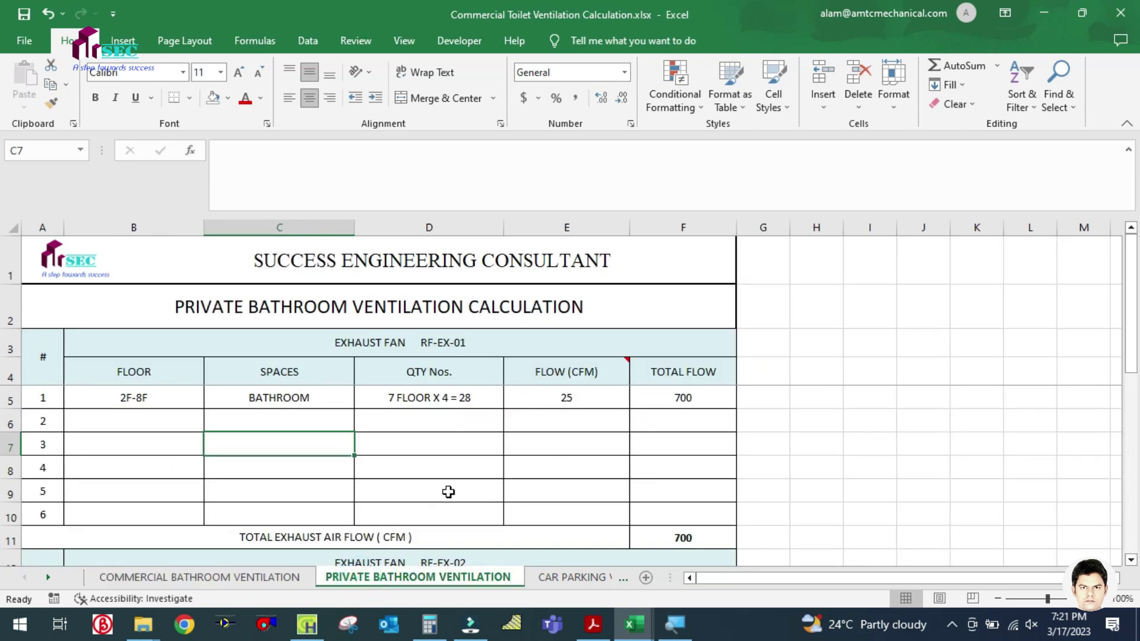
click(455, 454)
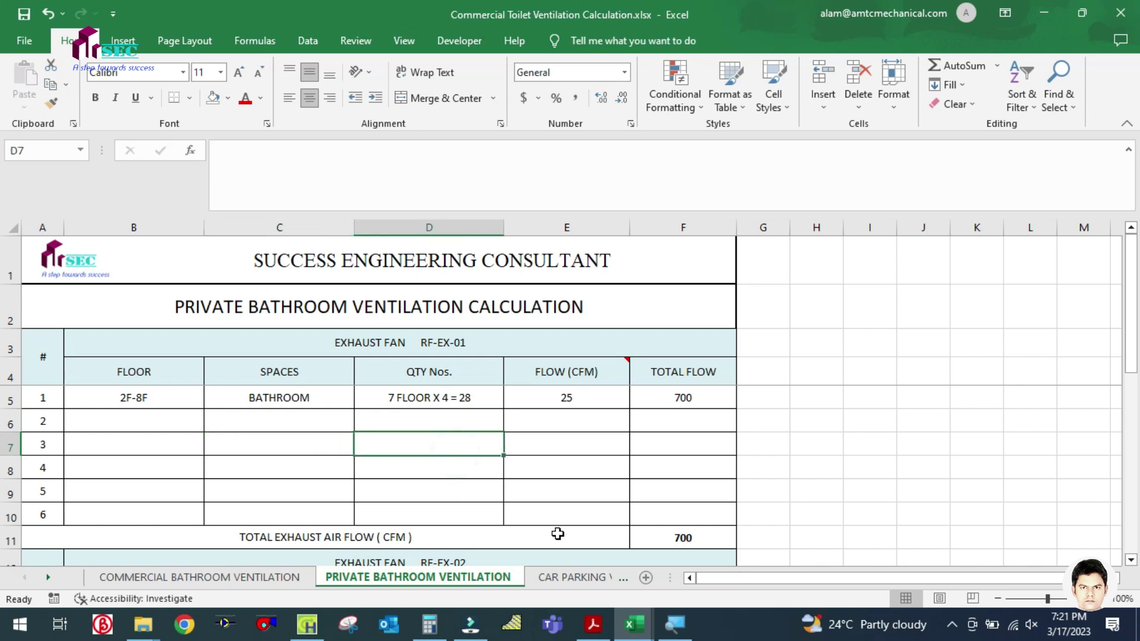
Step: Glance at the project steps PDF, return to Excel, then bring up File Explorer
click(604, 628)
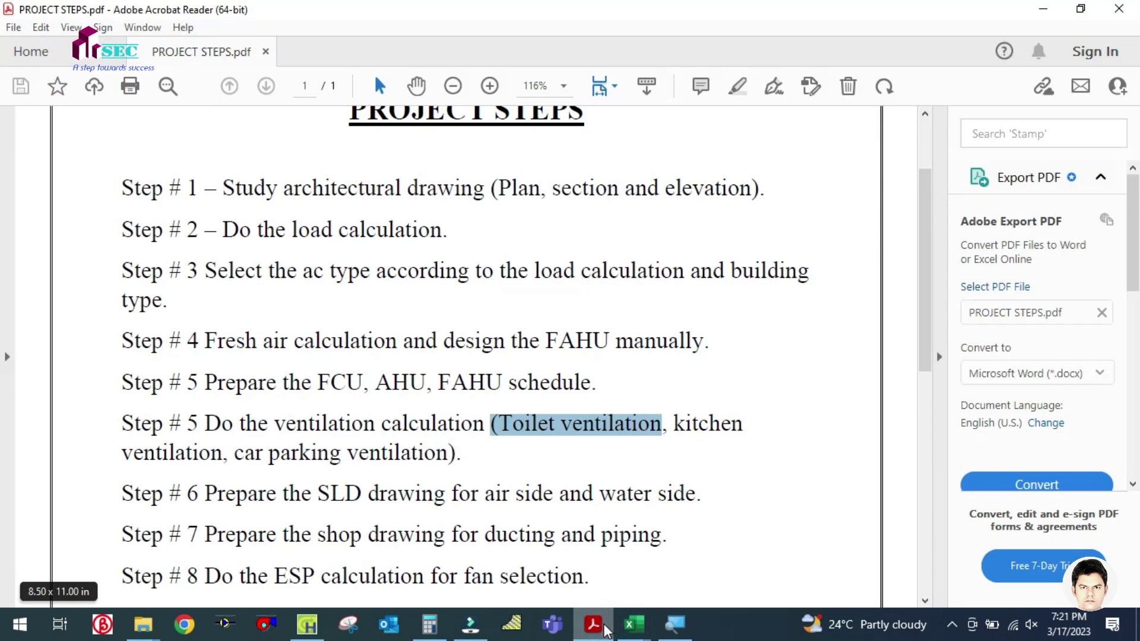
click(604, 628)
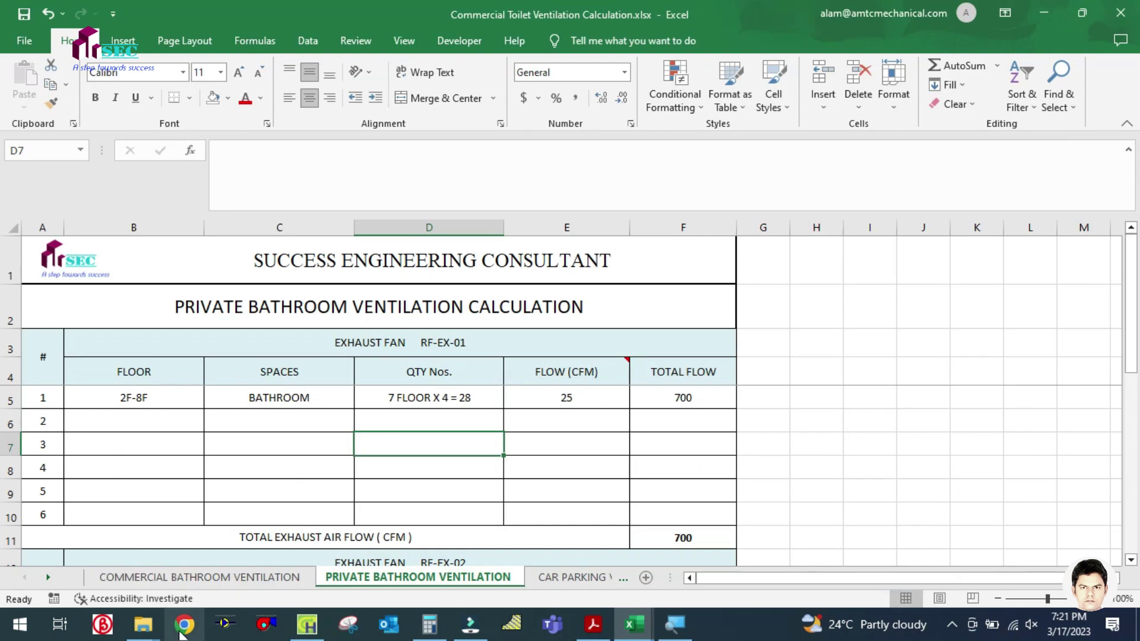
click(142, 624)
Step: Go up from Project Steps to the Edited folder and open 2BHK Floor Plan, elevation, section.pdf
click(123, 572)
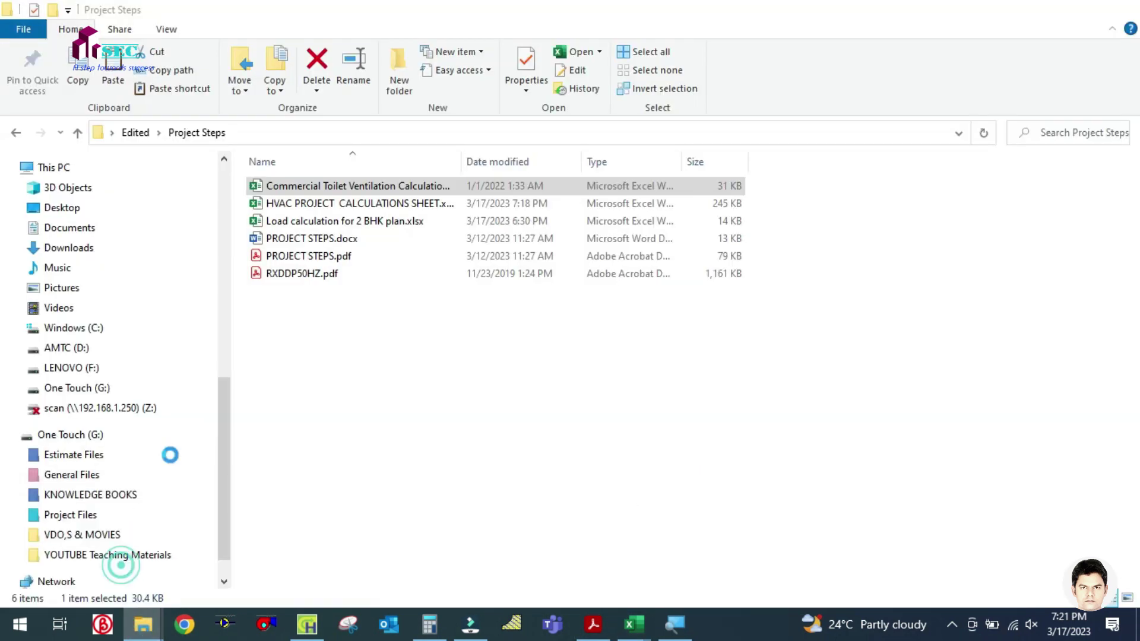
click(77, 132)
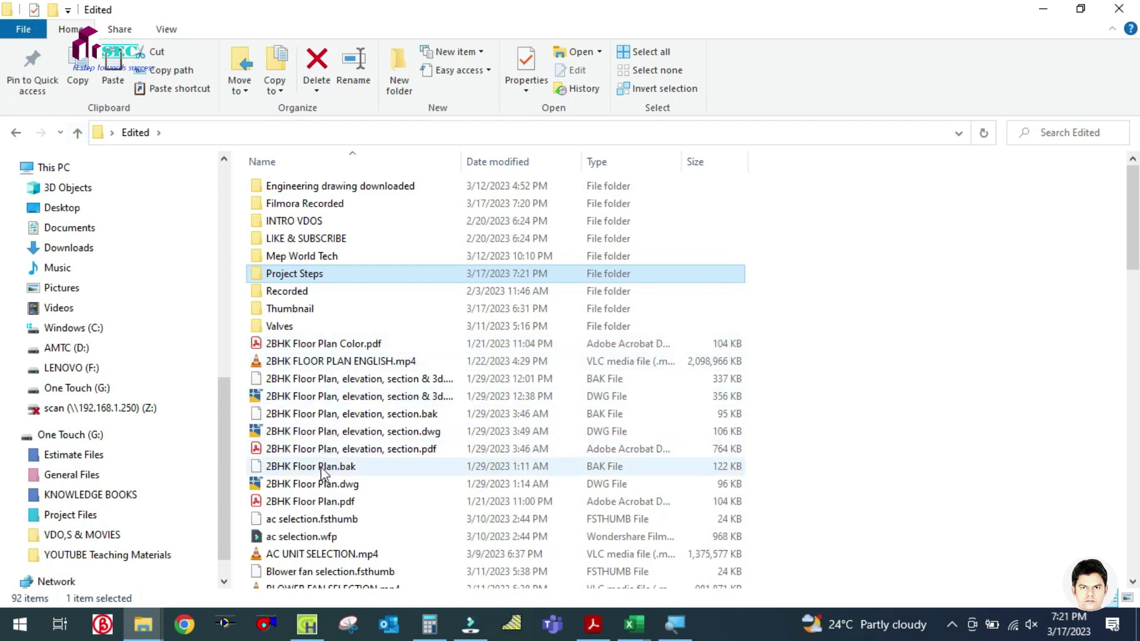
click(328, 450)
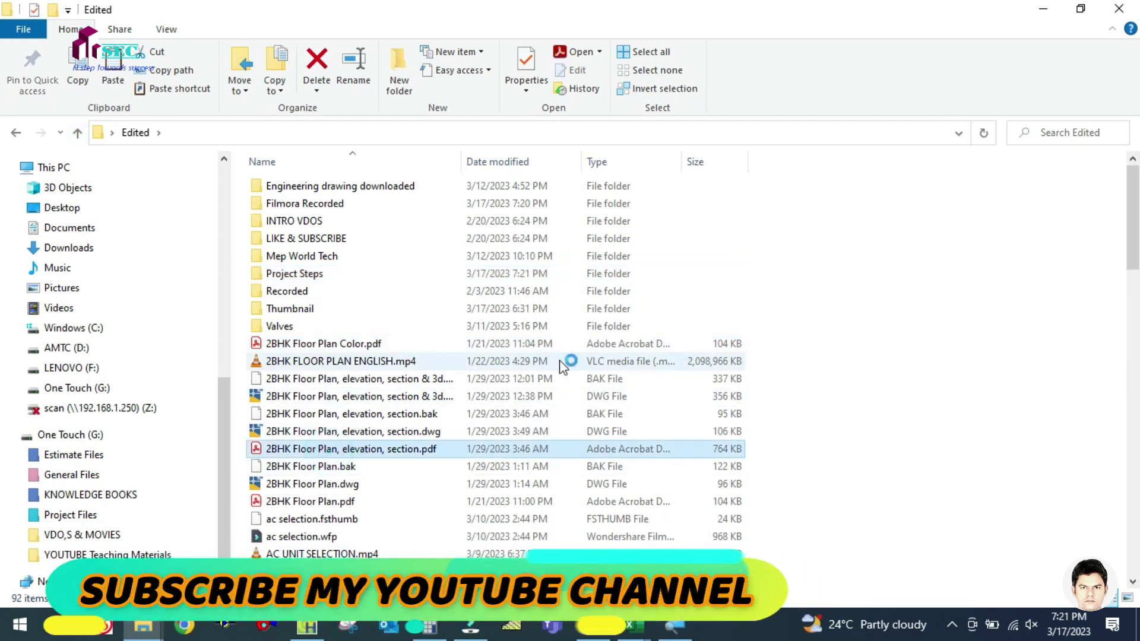
key(Return)
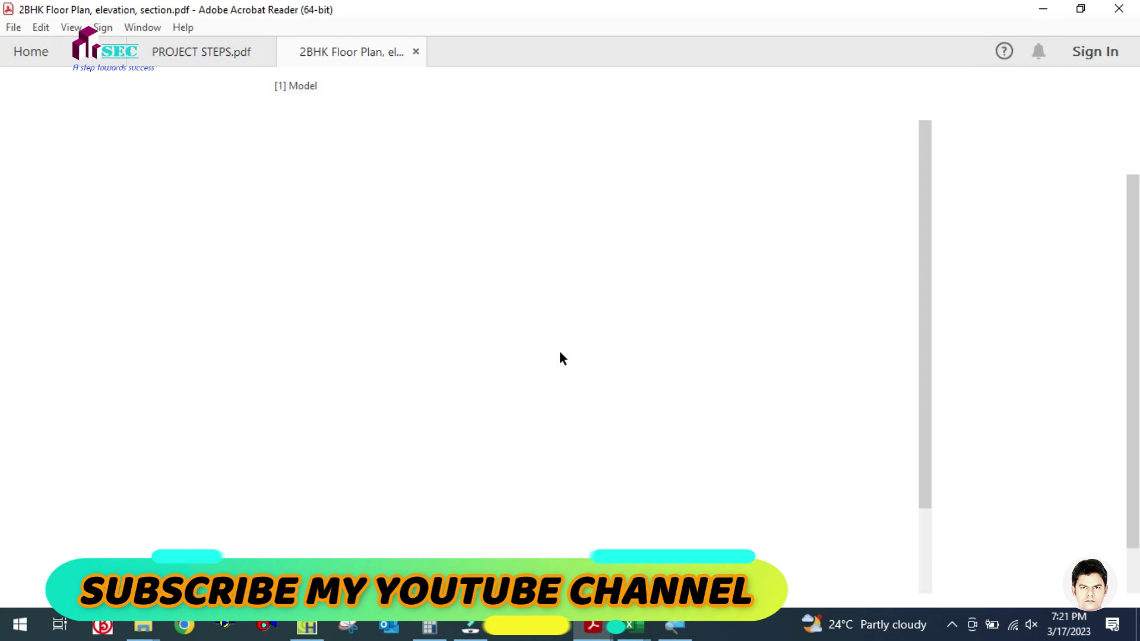
Step: Hide the side panel, zoom onto the 1.2 x 2 m Bath and WC, then return to the workbook
click(246, 356)
scroll(194, 414, up, 2)
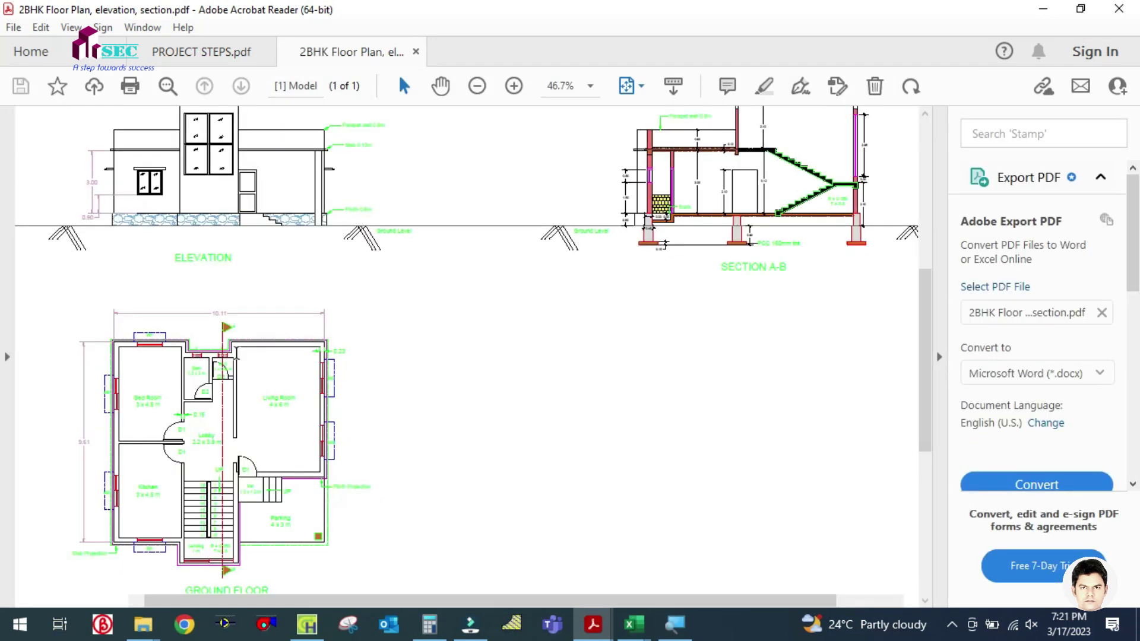
scroll(209, 456, up, 1)
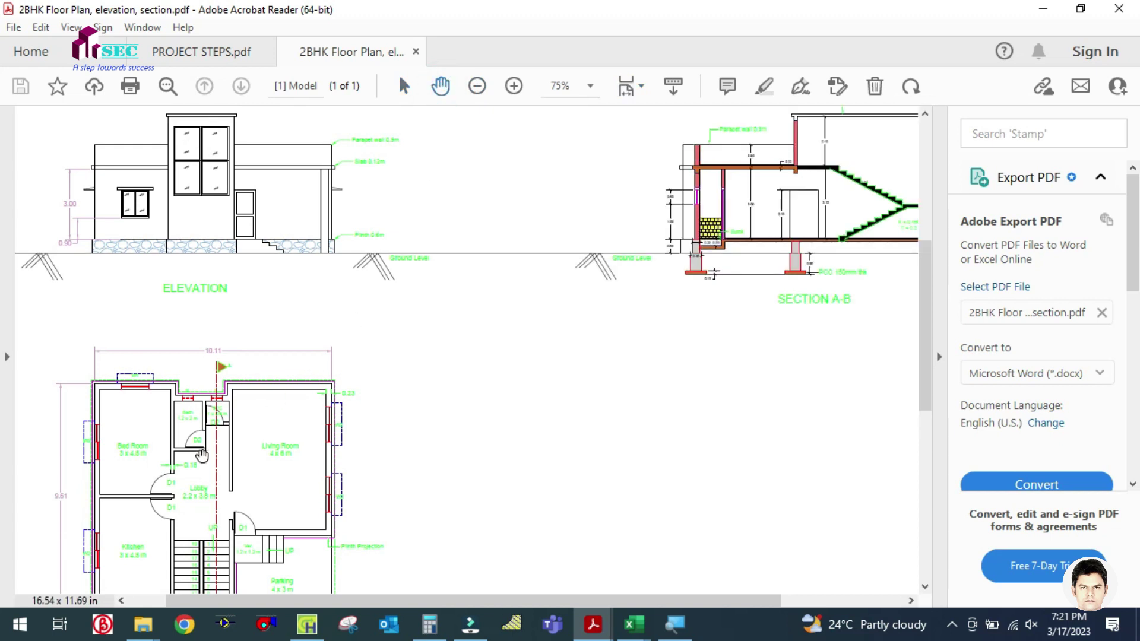
scroll(208, 455, up, 5)
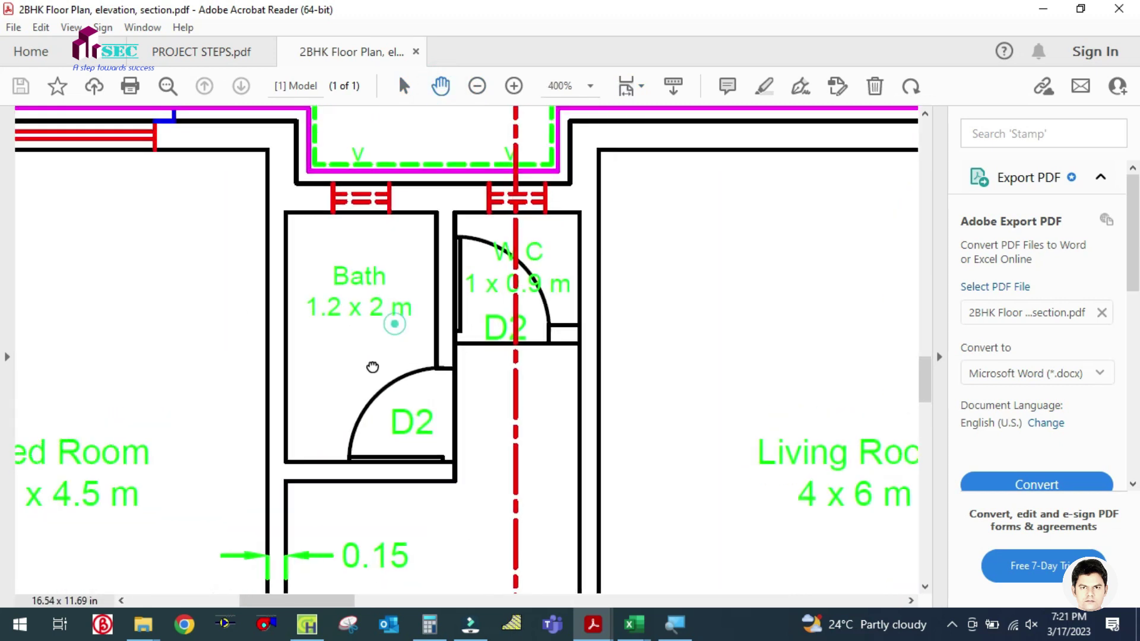
scroll(515, 304, up, 1)
scroll(514, 304, down, 3)
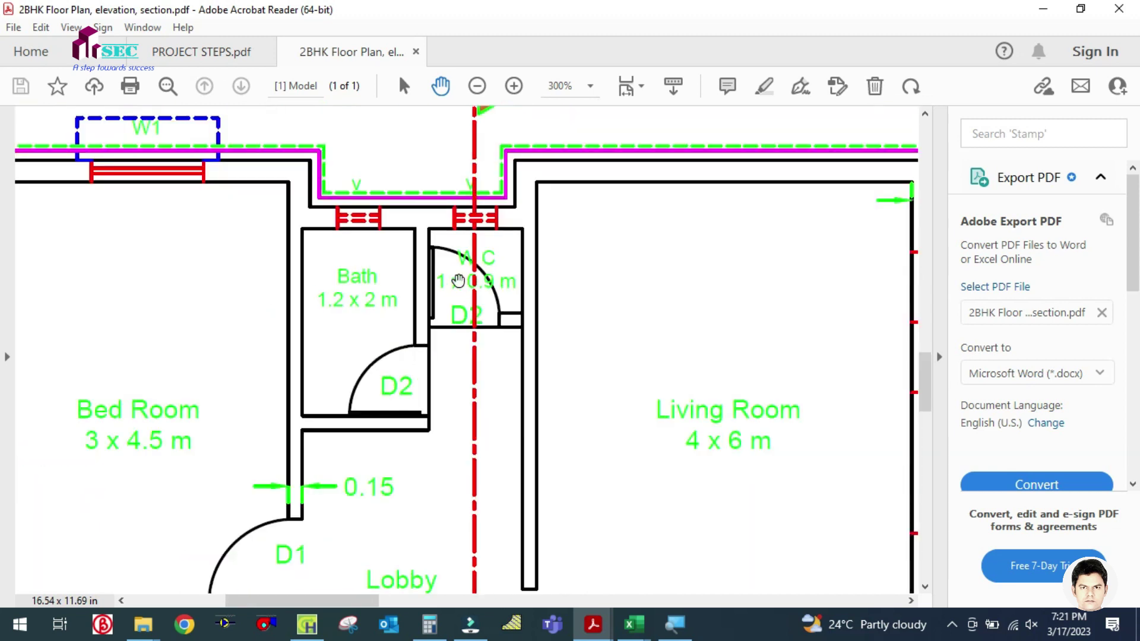
mouse_move(634, 623)
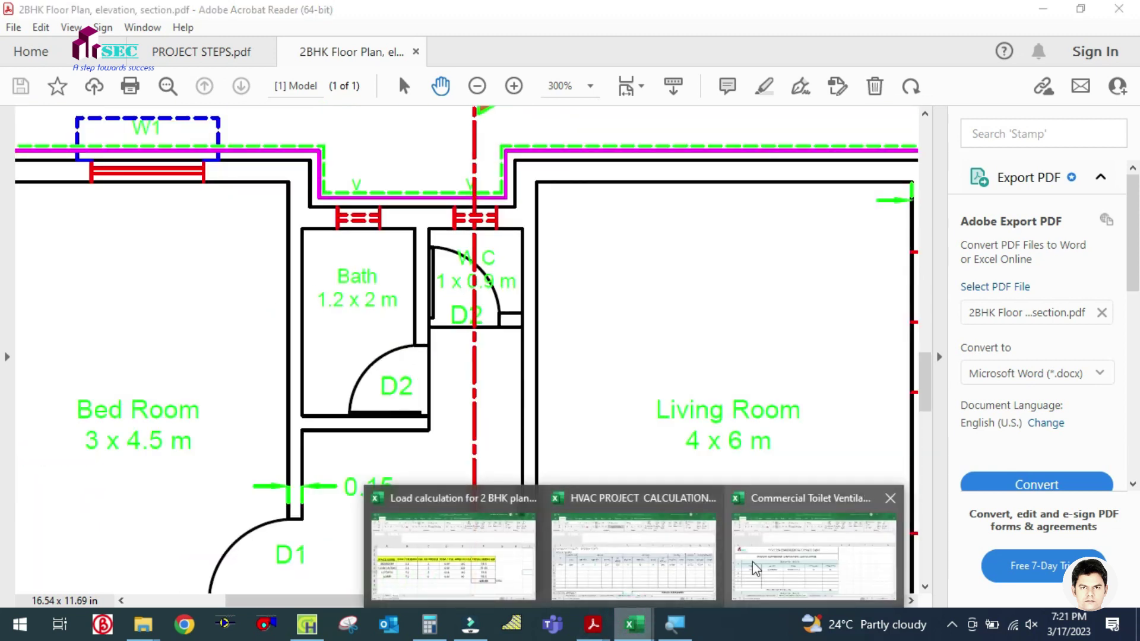
click(736, 546)
click(184, 443)
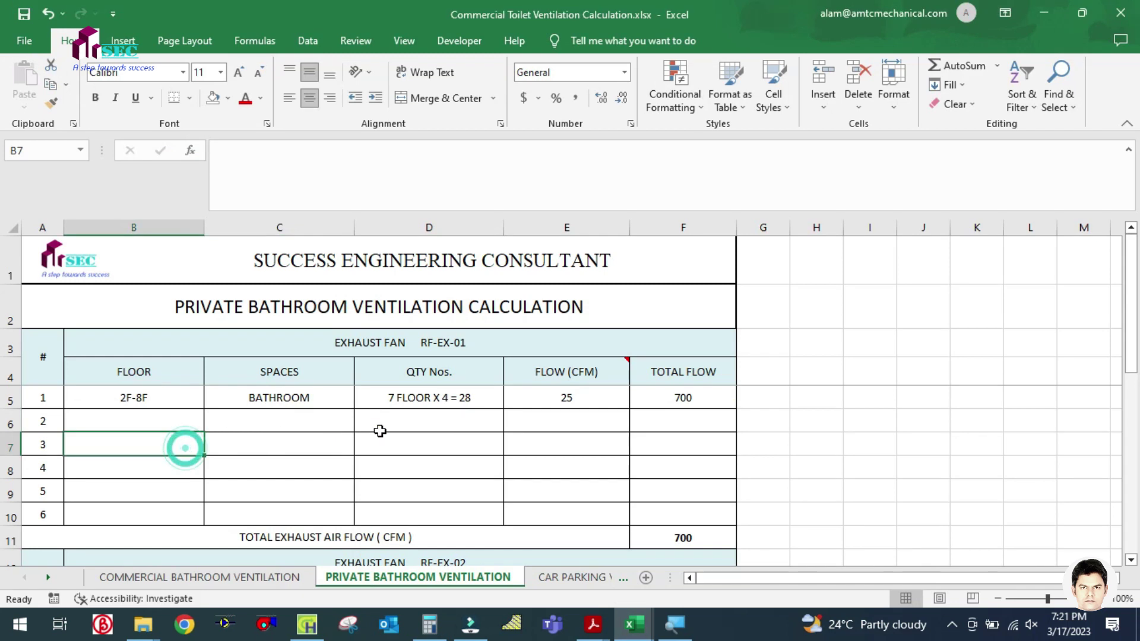
click(425, 399)
click(438, 443)
click(547, 396)
click(407, 458)
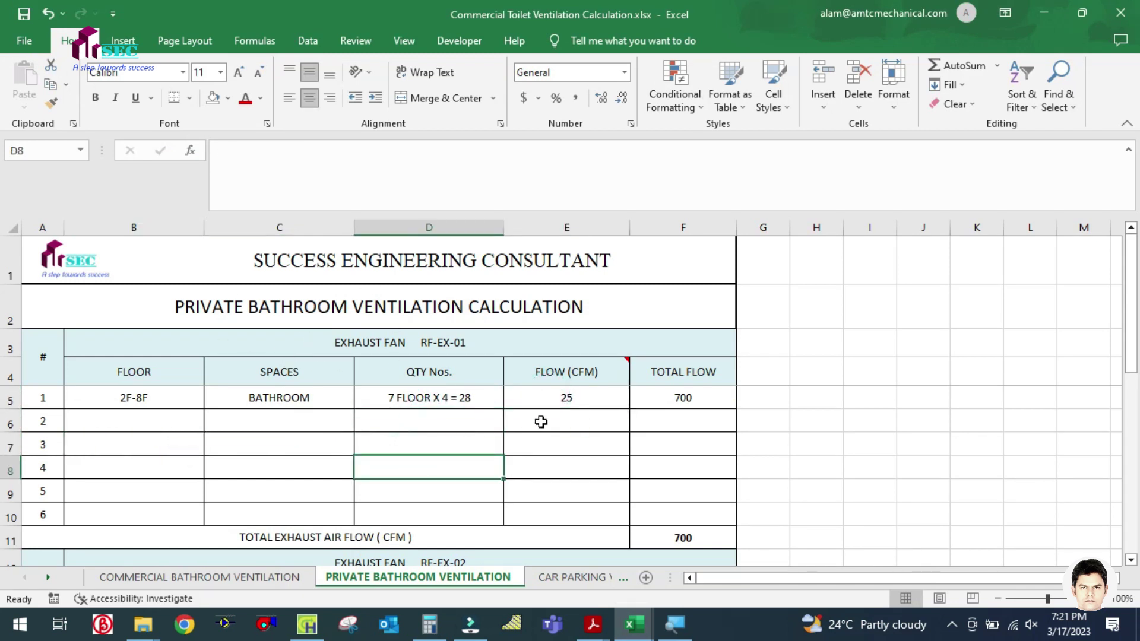
click(547, 398)
mouse_move(588, 371)
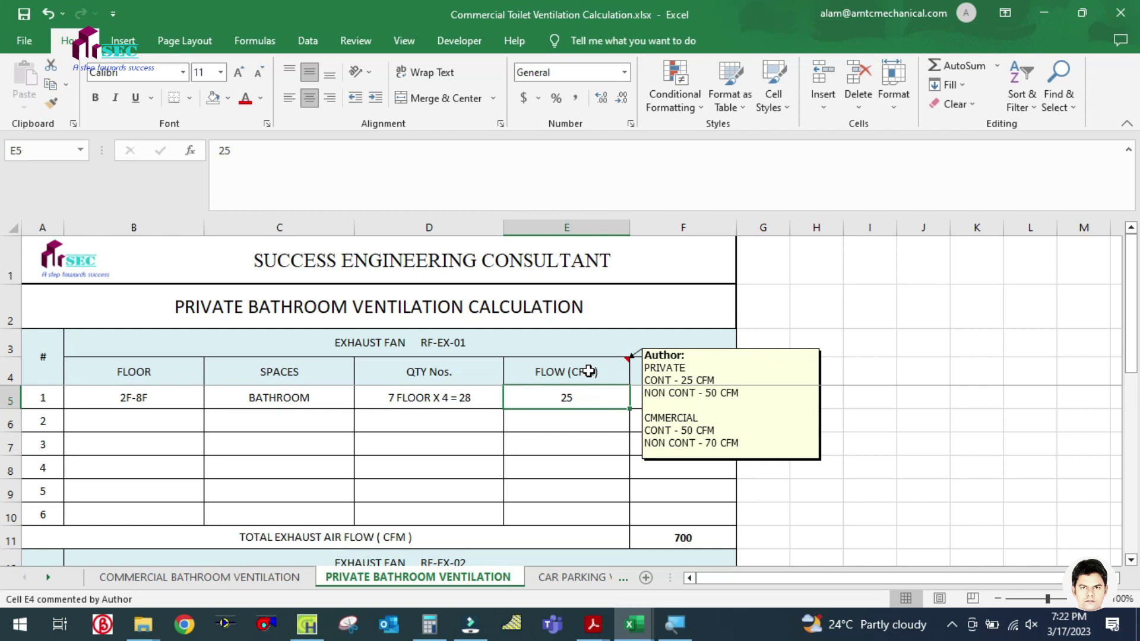
click(547, 445)
click(561, 396)
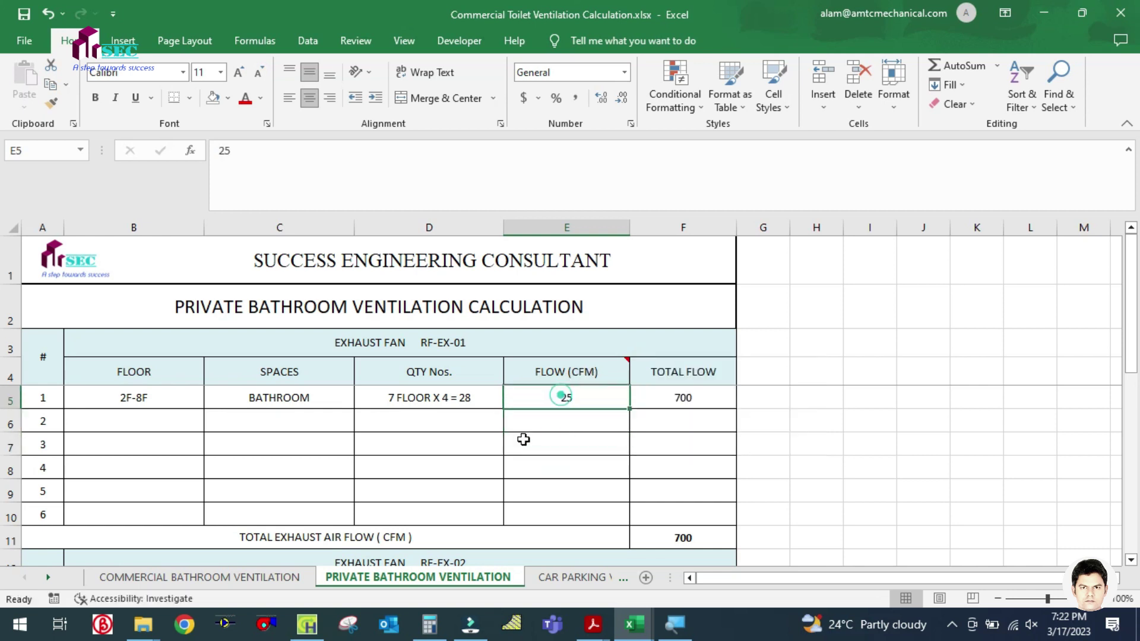
click(416, 399)
click(291, 399)
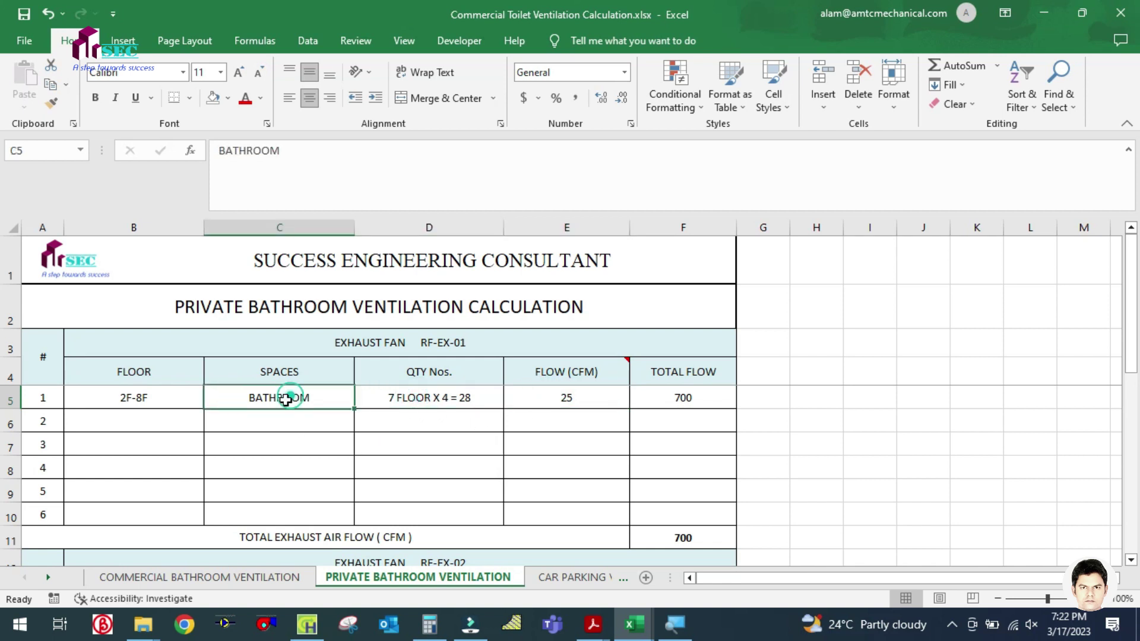
click(140, 393)
Step: Enter GF as the floor and 1 as the bathroom quantity in row 5, checking the floor plan
text(GF)
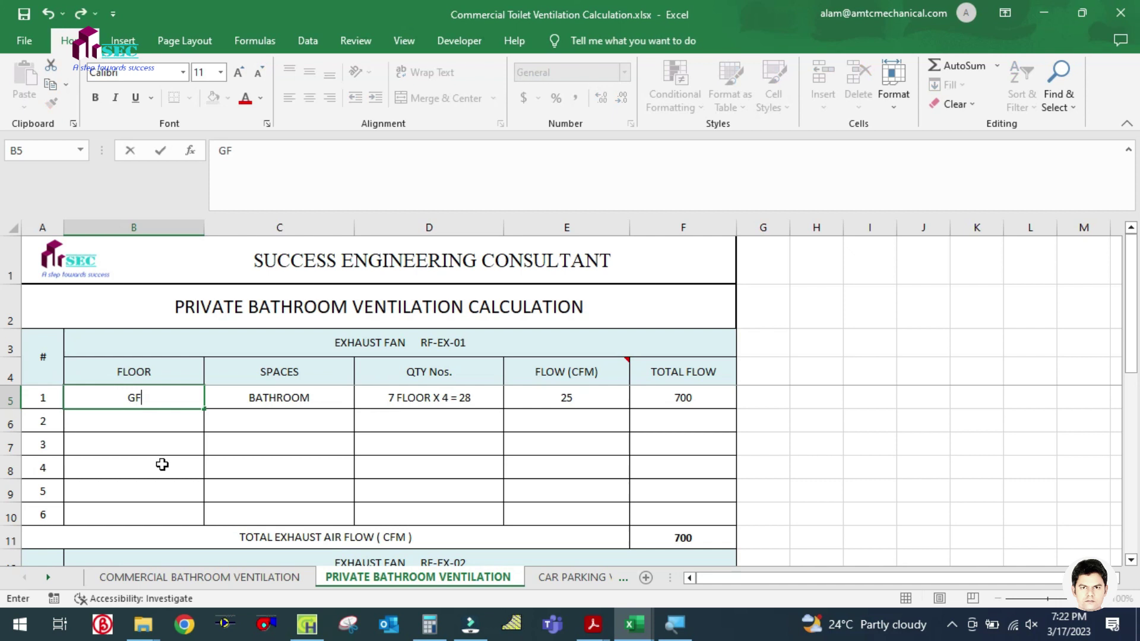
click(162, 464)
click(263, 398)
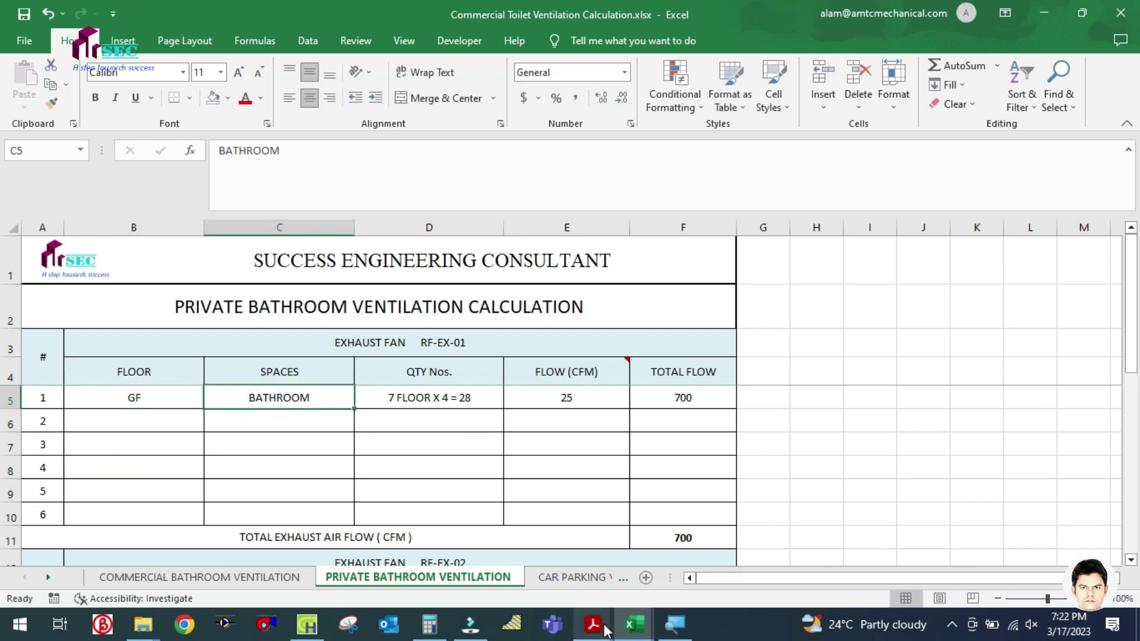
mouse_move(592, 623)
click(647, 562)
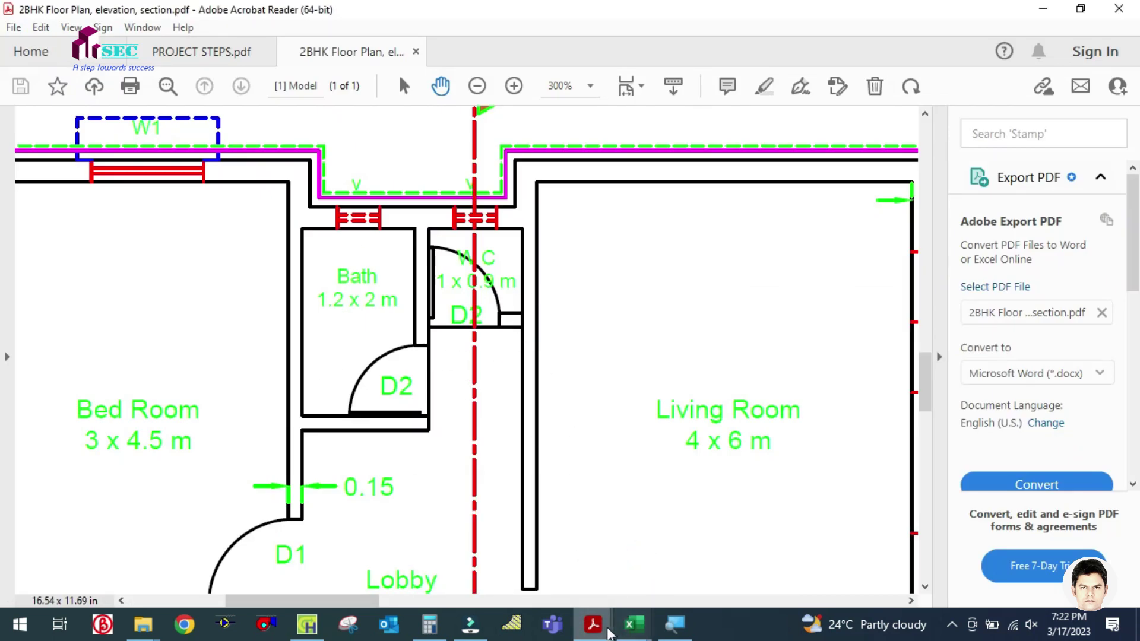
mouse_move(629, 622)
click(804, 560)
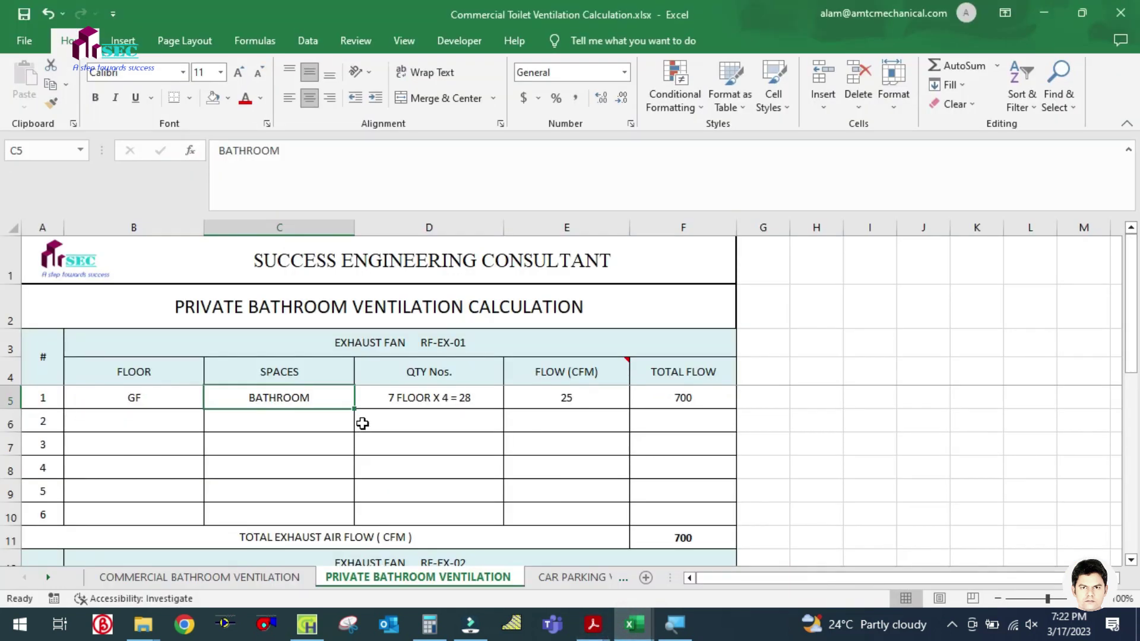
click(410, 398)
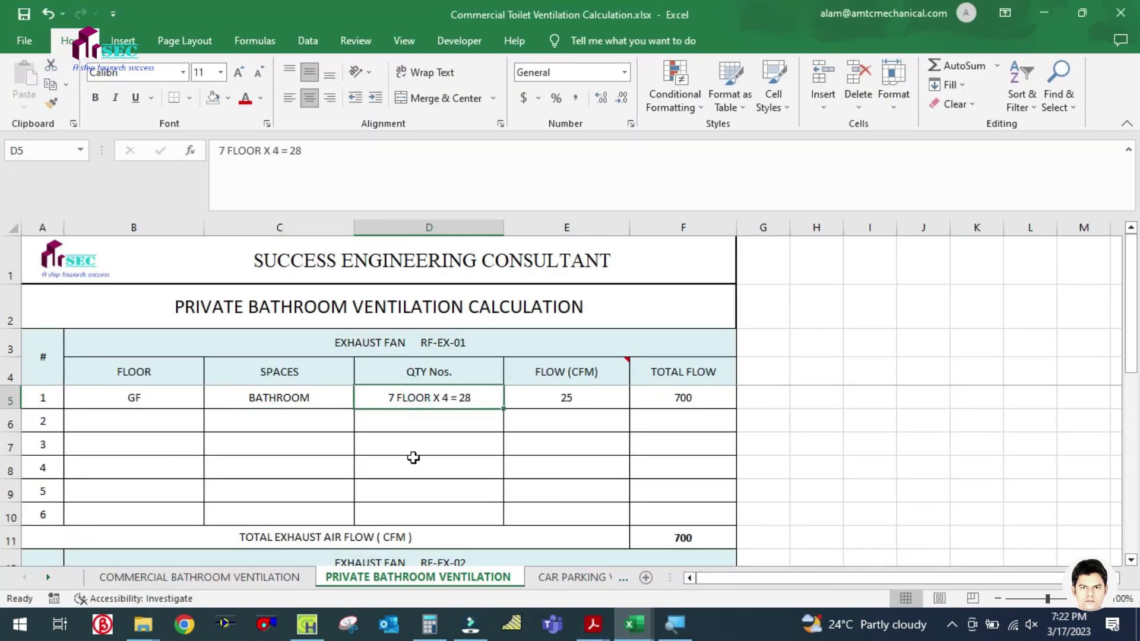
text(1)
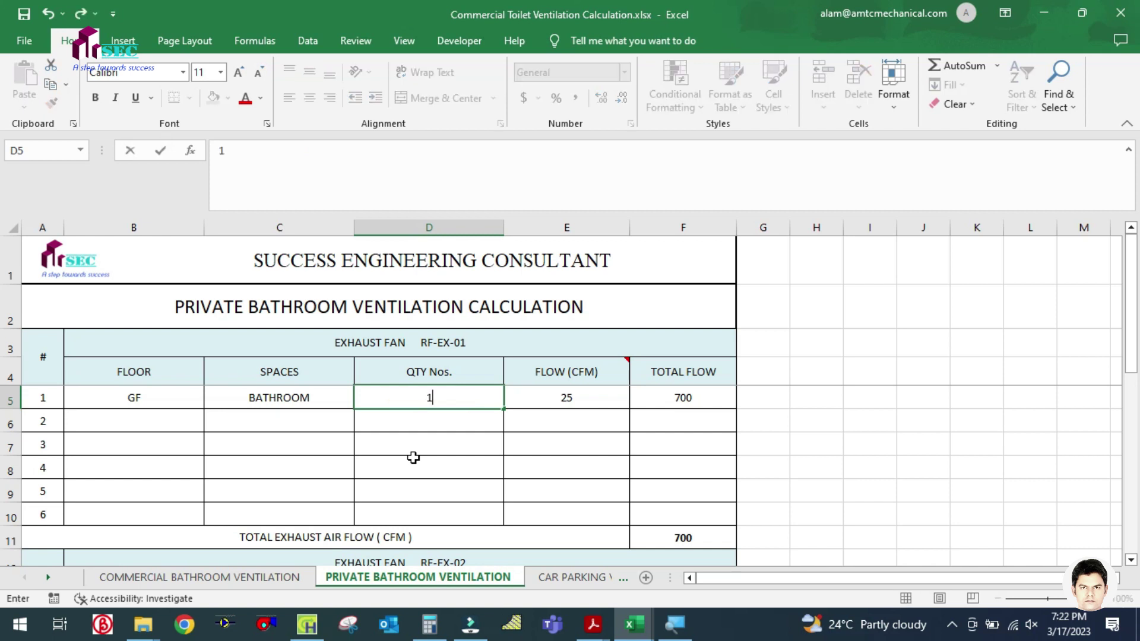
click(386, 472)
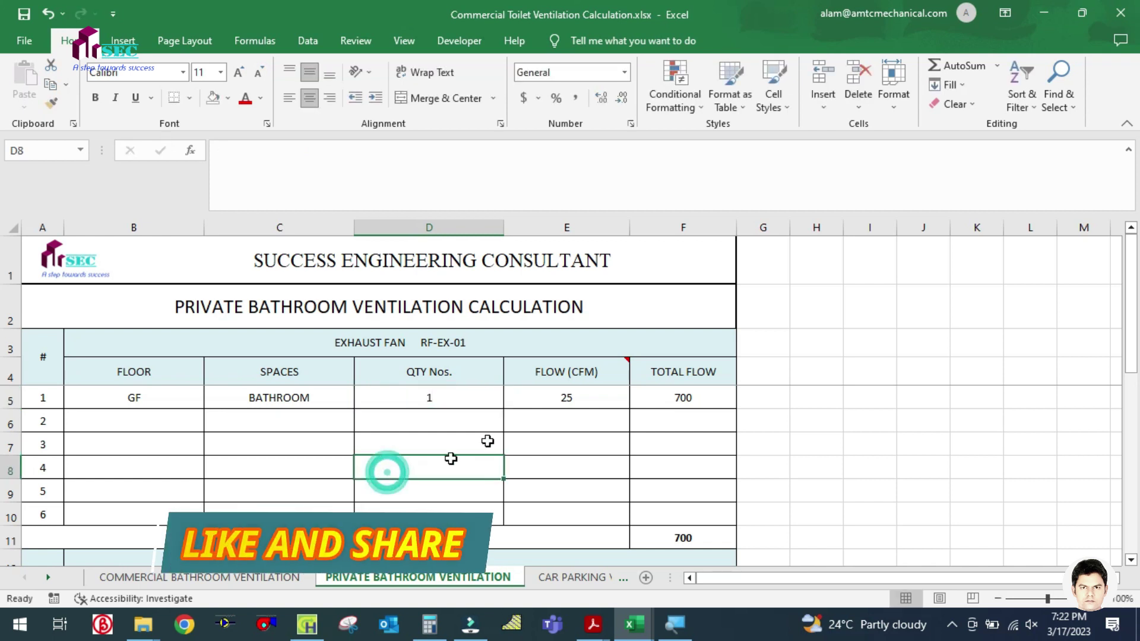
Step: Replace the old total flow formula in F5 with a value of 25
click(555, 396)
click(675, 397)
double_click(677, 397)
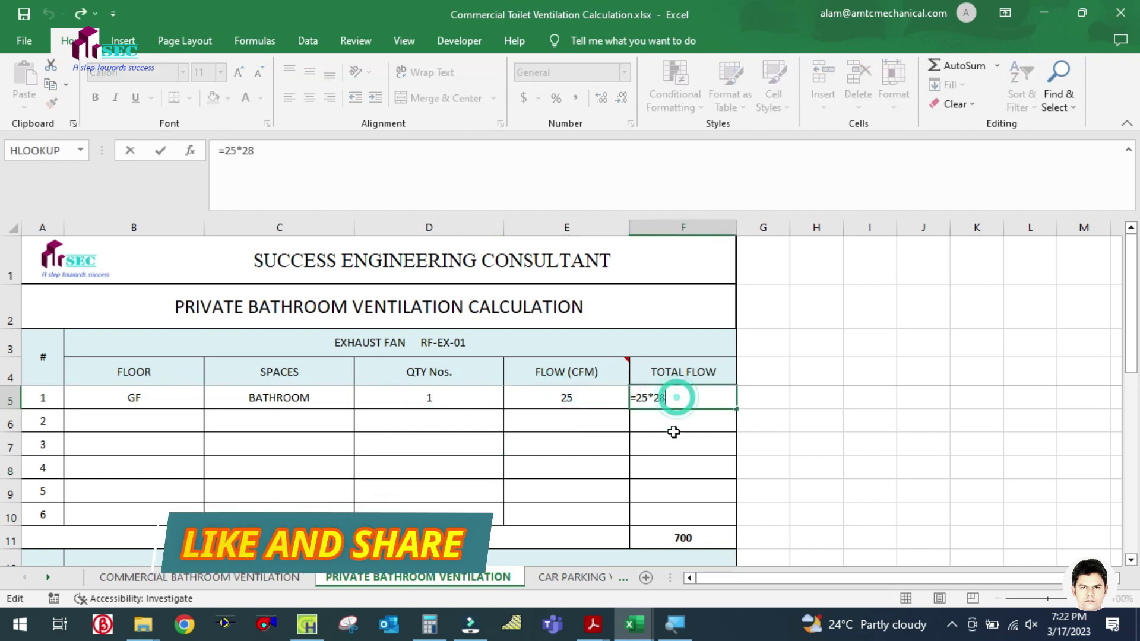
click(666, 445)
click(676, 399)
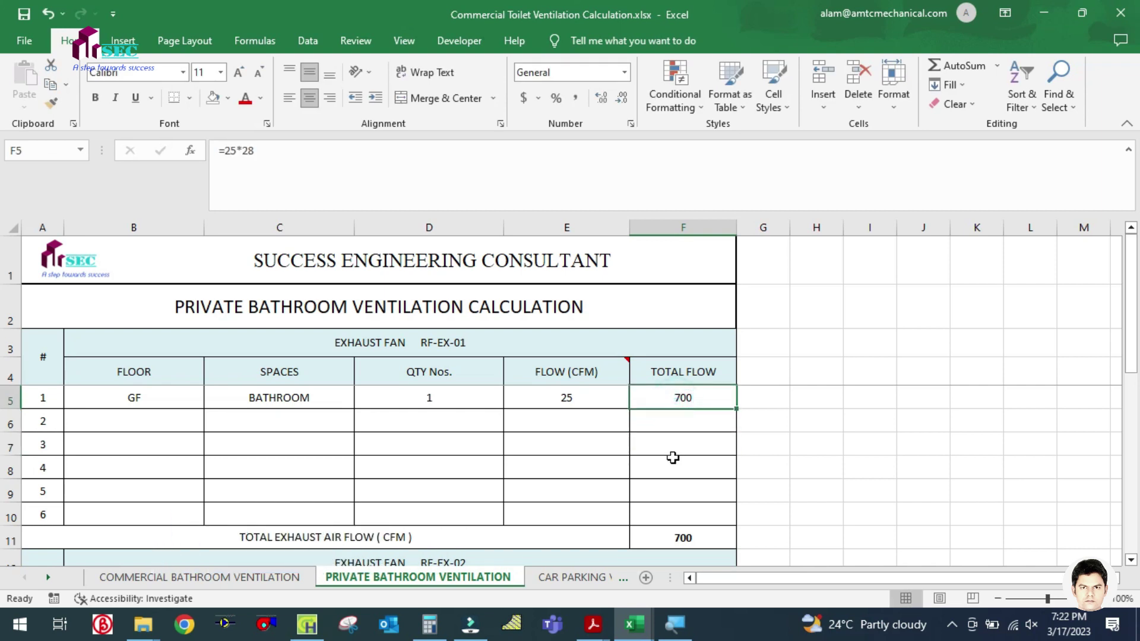
key(F2)
key(Escape)
text(25)
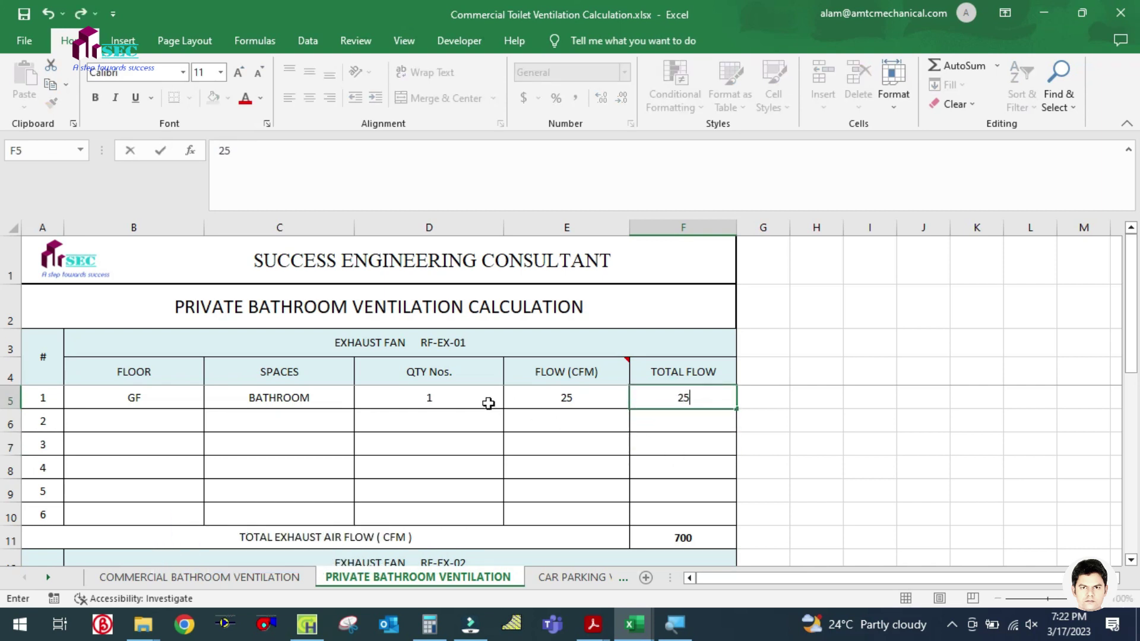
click(485, 403)
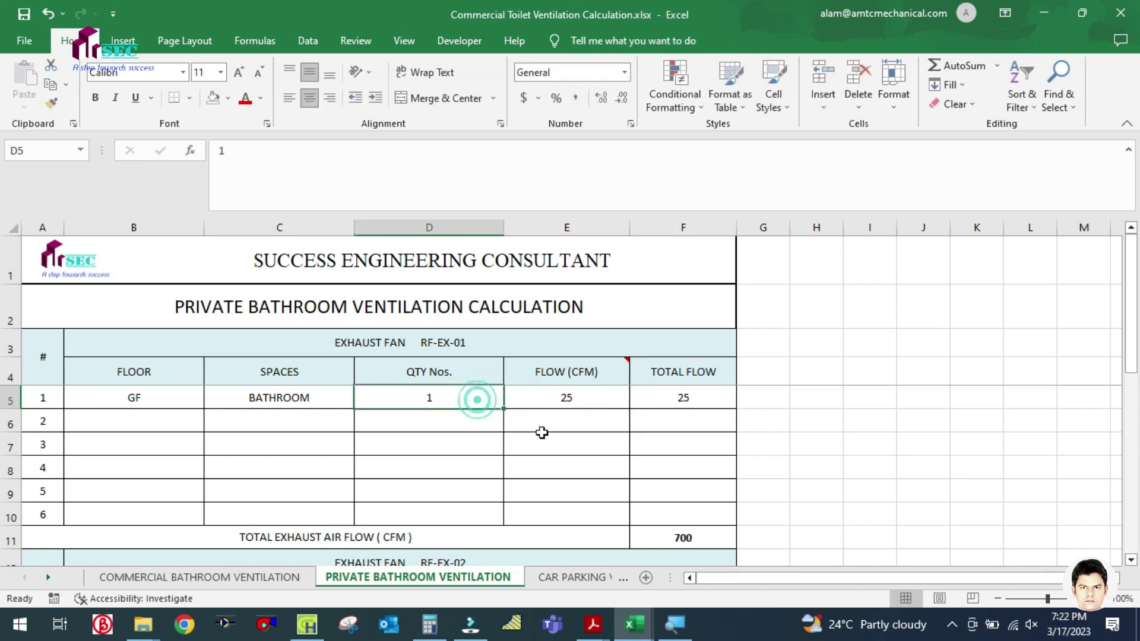
Step: Enter =25*D5 in F5 as the first row's total flow formula
click(688, 400)
text(=)
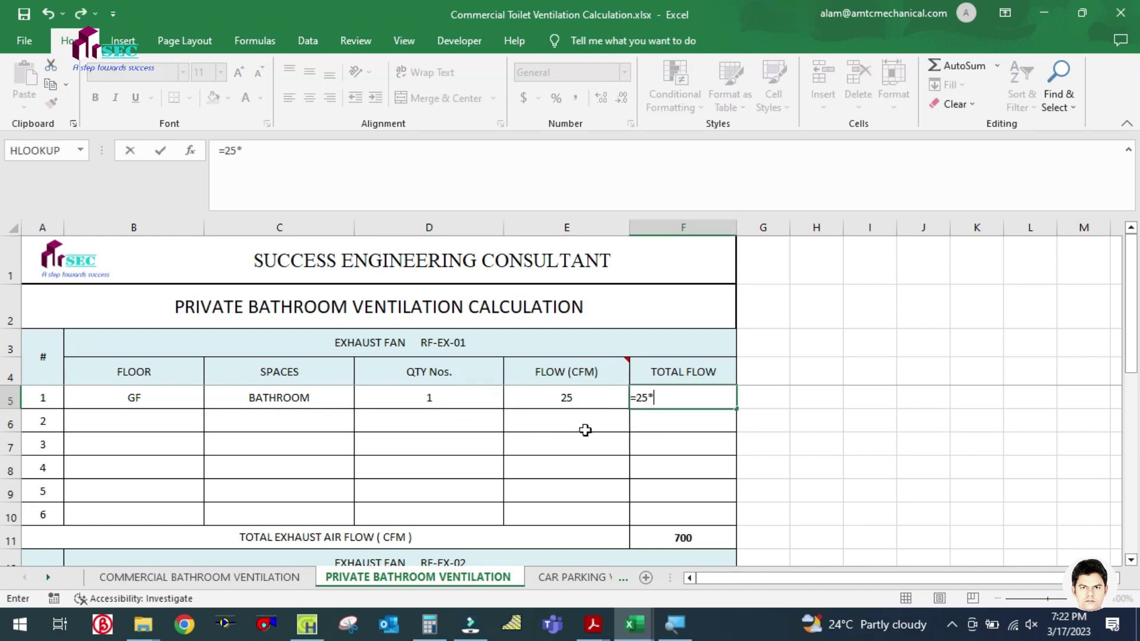
text(25*)
click(443, 397)
key(Tab)
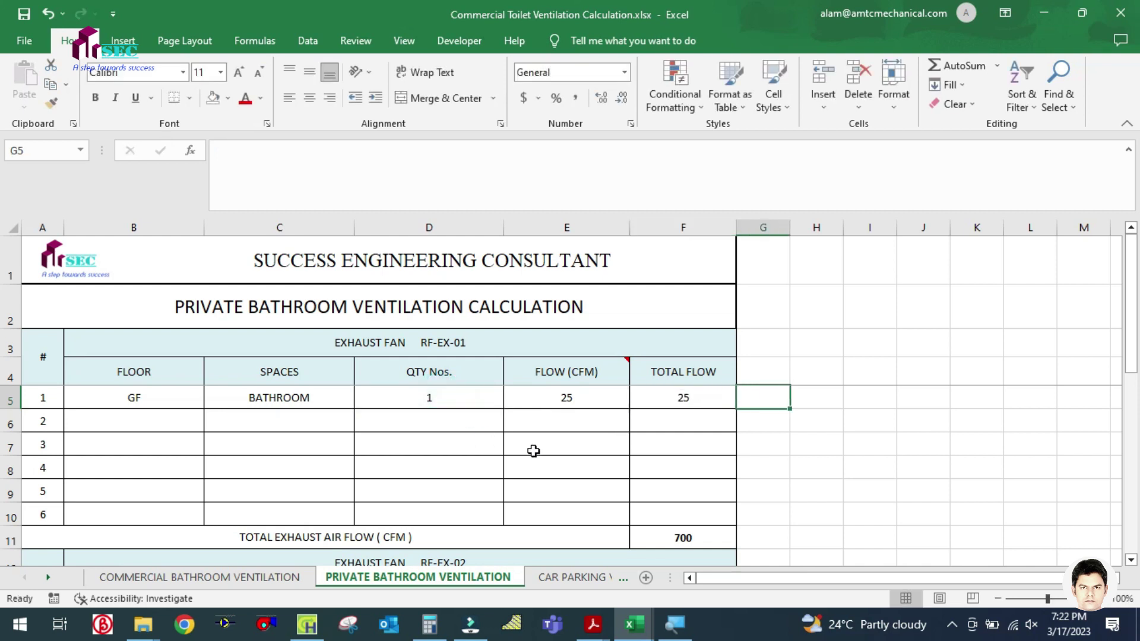
click(683, 399)
click(432, 430)
Step: Fill row 6 with floor GF, space WC and quantity 1
click(158, 425)
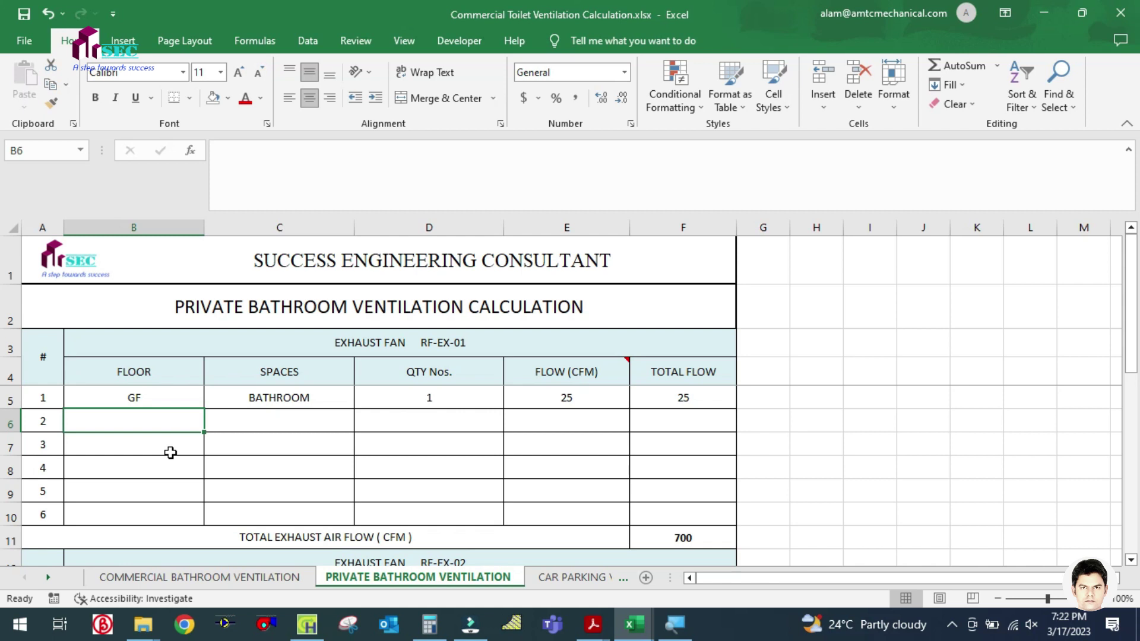
text(GF)
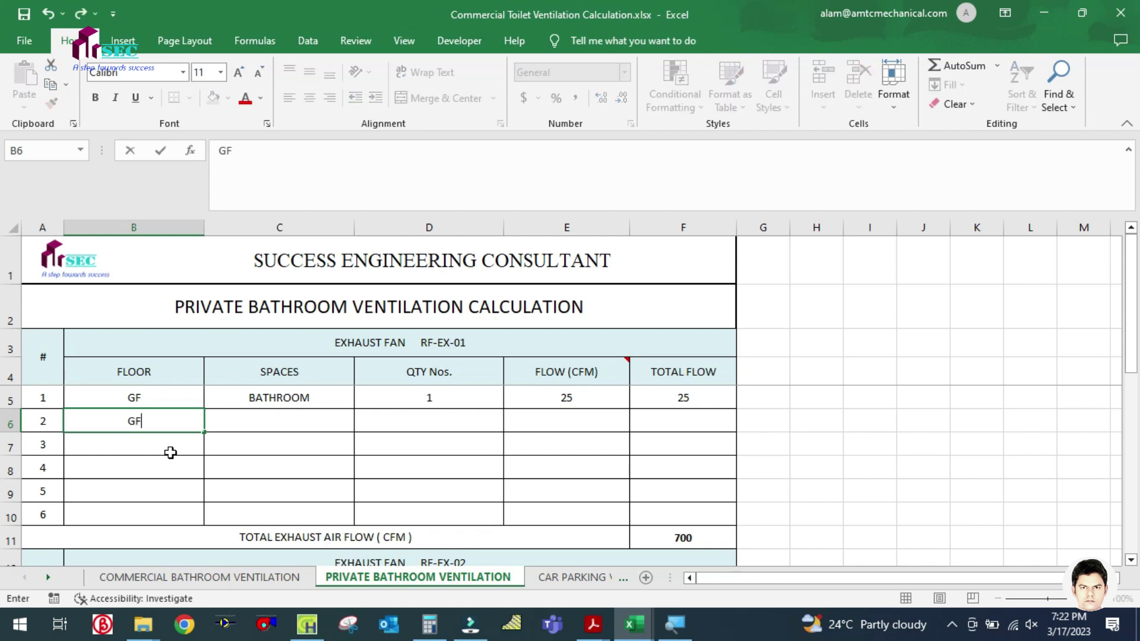
click(236, 411)
text(WC)
click(312, 475)
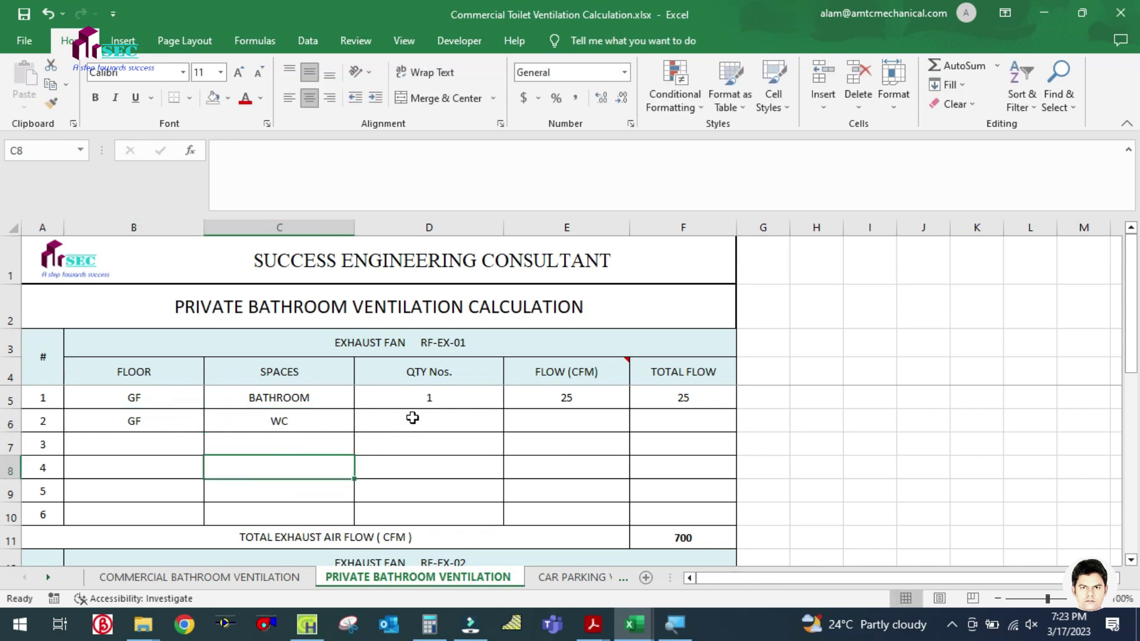
click(412, 418)
text(Q)
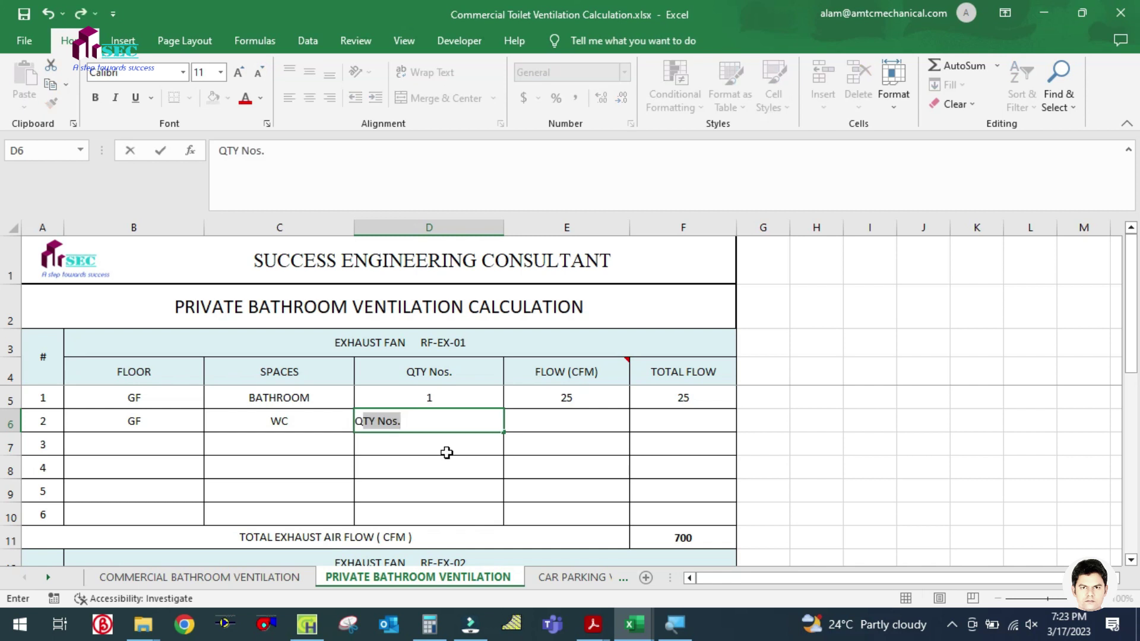
key(BackSpace)
key(BackSpace)
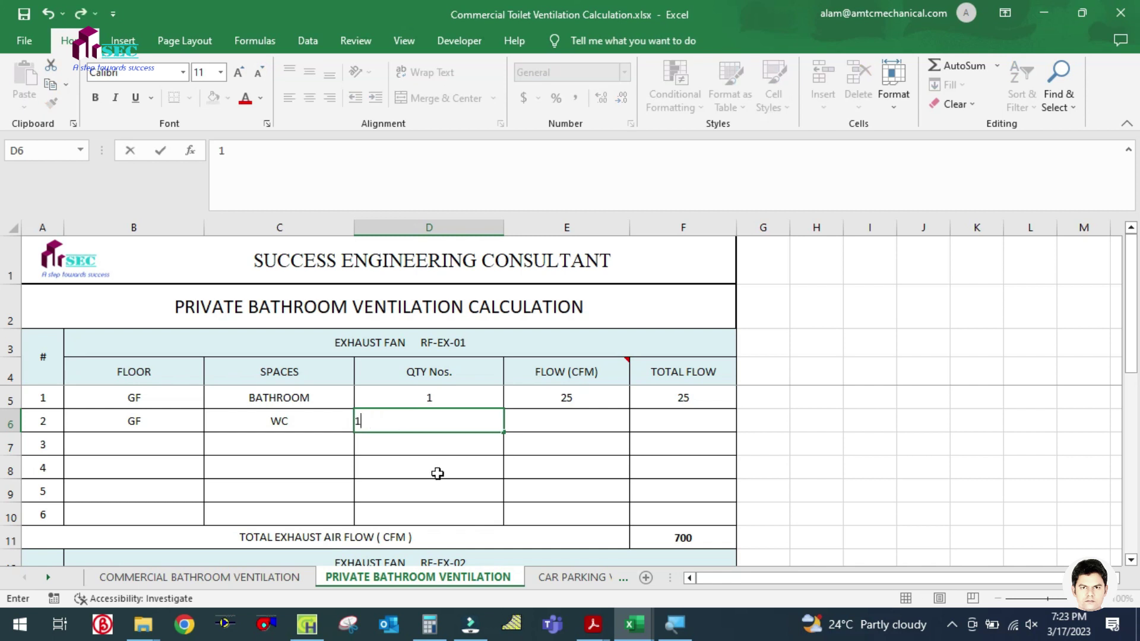
click(440, 469)
Step: Enter a flow of 25 CFM in E6 and the total formula =E6*D6 in F6
click(567, 425)
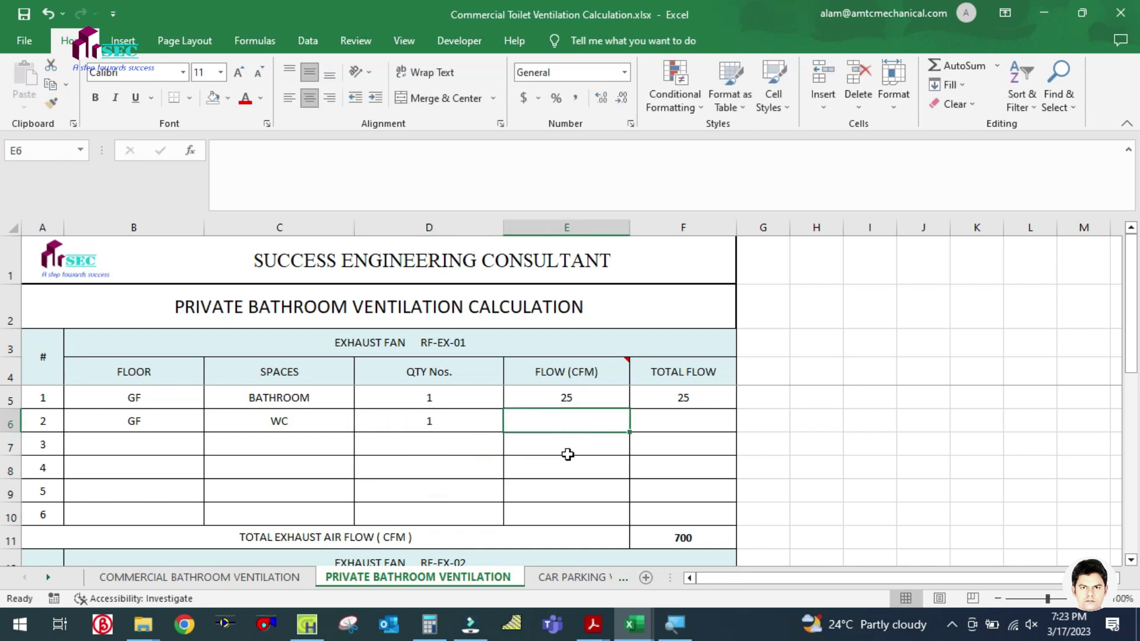
text(25)
key(Return)
click(562, 424)
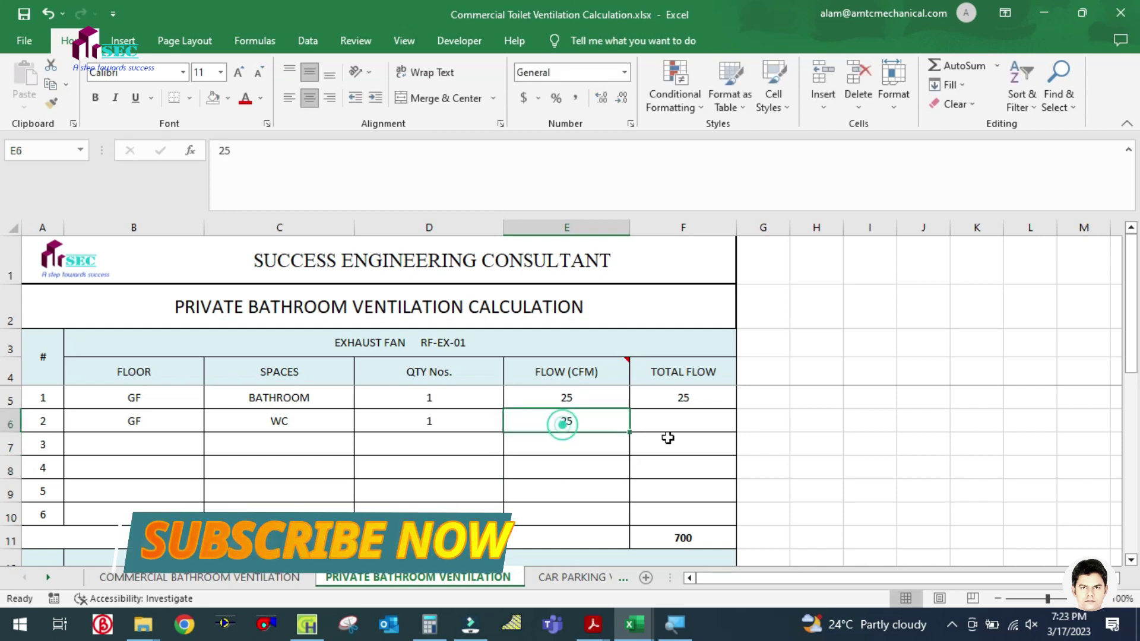
click(689, 420)
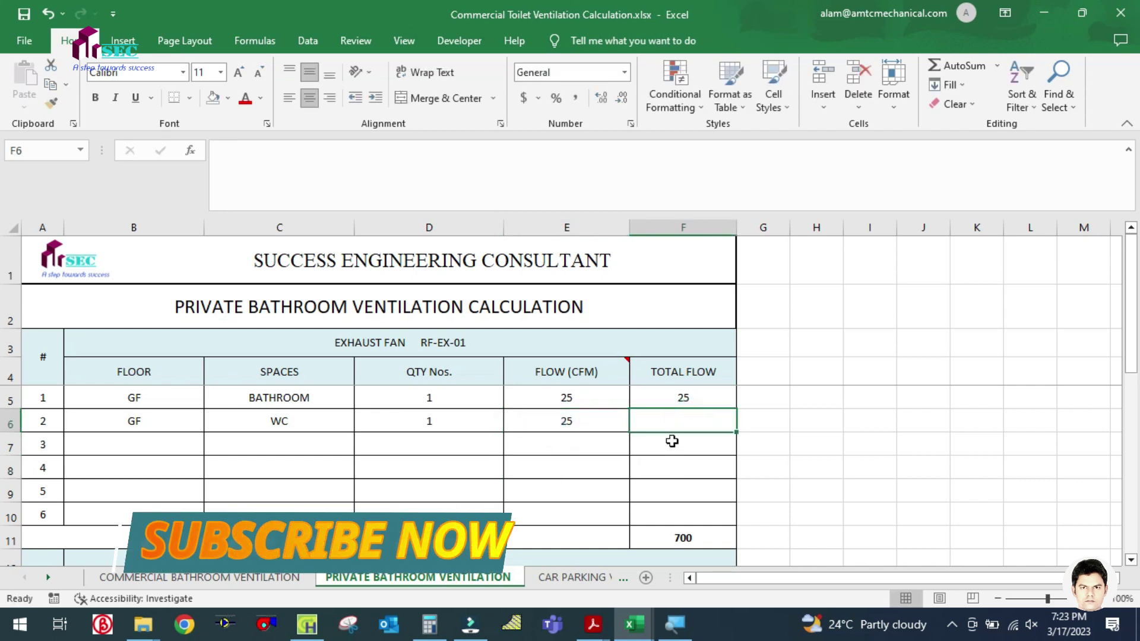
text(=)
click(566, 421)
text(*)
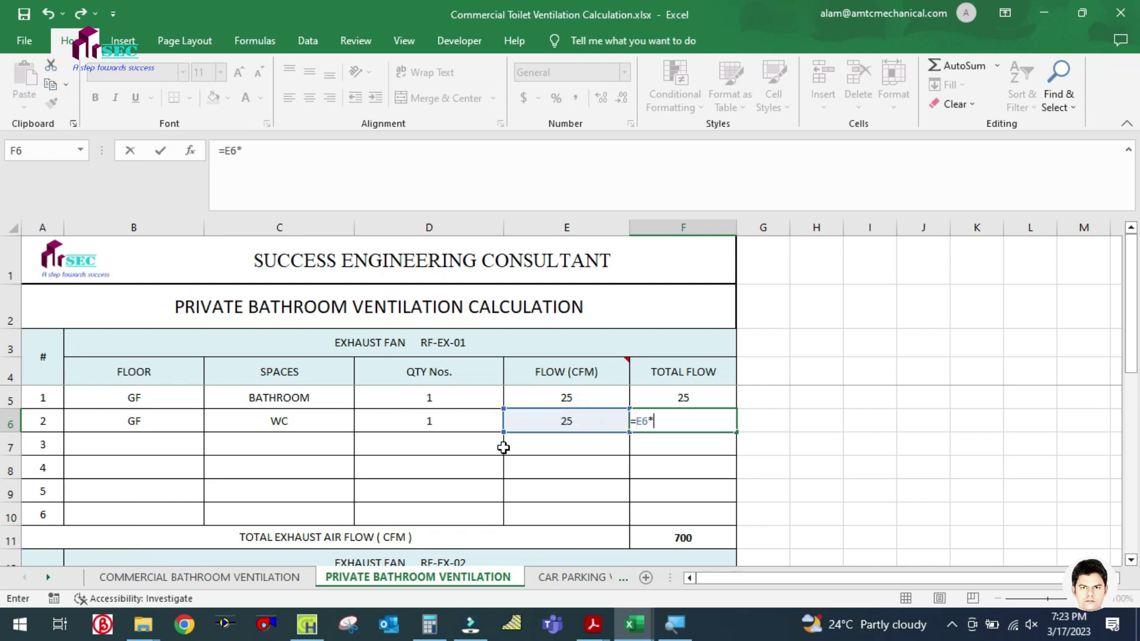
click(427, 419)
key(Return)
Step: Select the total exhaust air flow cell F11
click(576, 473)
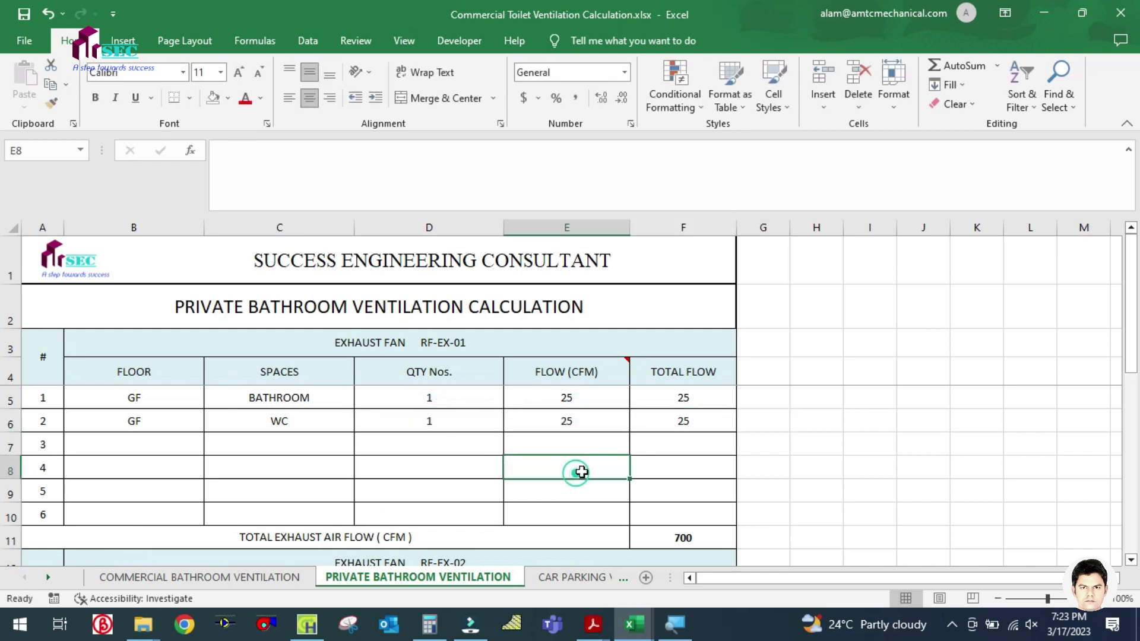
scroll(593, 466, down, 1)
scroll(564, 482, up, 1)
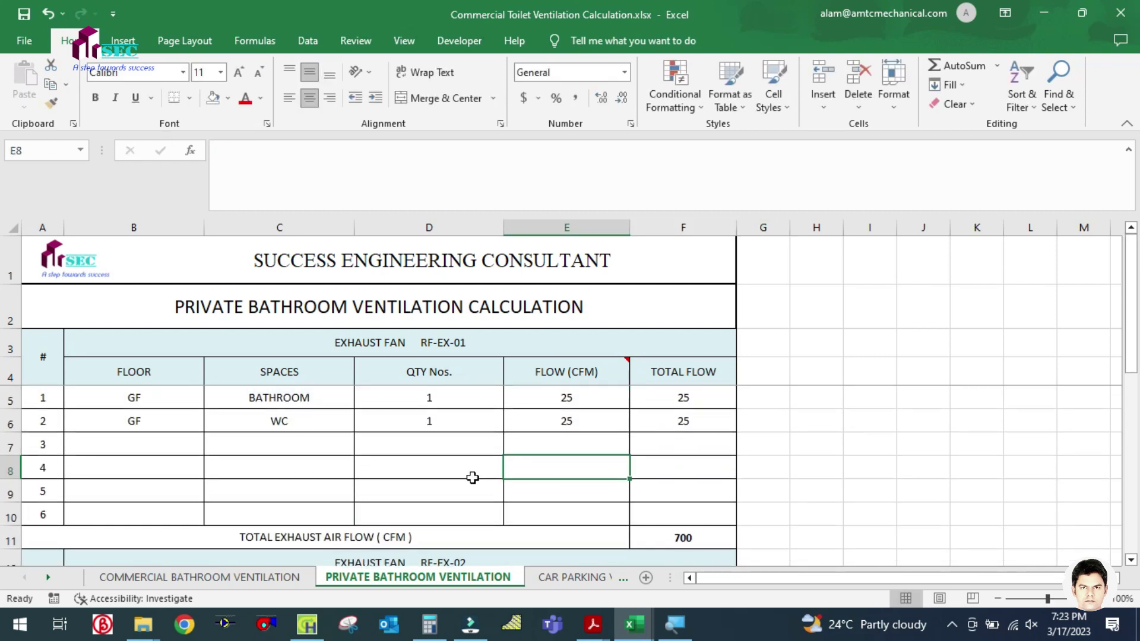
click(676, 534)
click(806, 493)
click(710, 533)
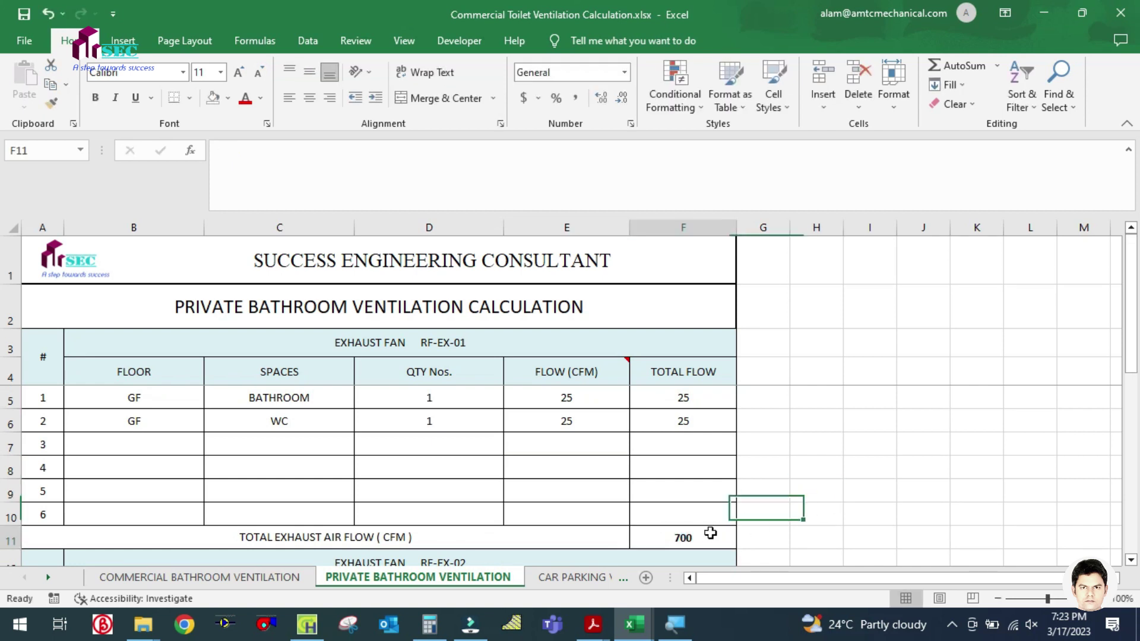
Step: Enter =SUM(F5:F10) in F11 so the total exhaust air flow reads 50 instead of 700
text(=SUM)
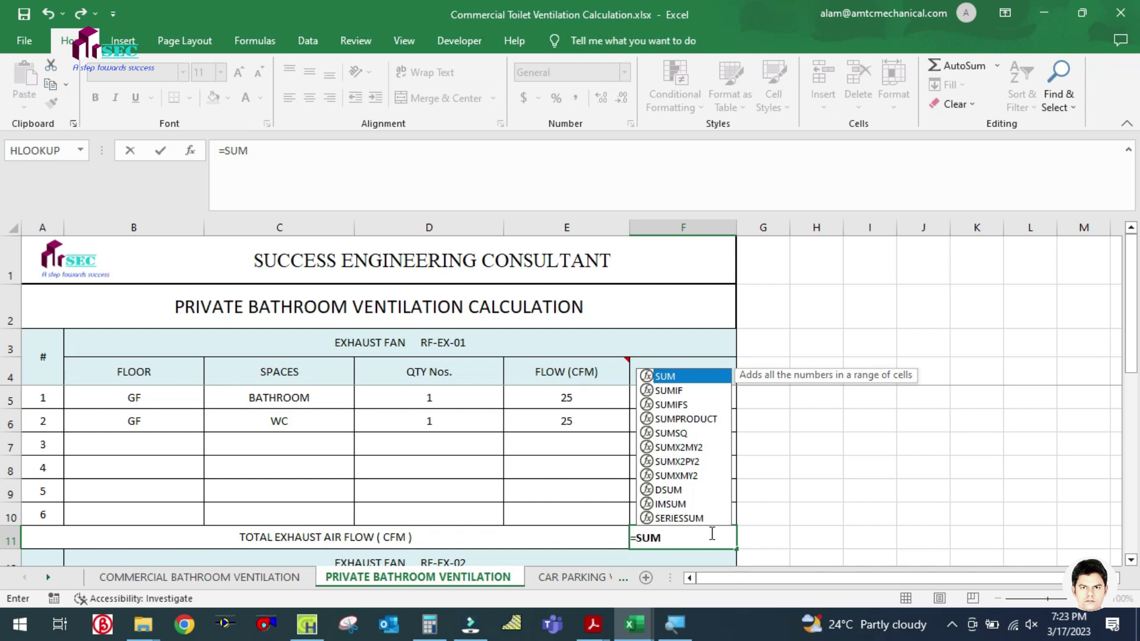
text(()
drag(680, 389, 681, 521)
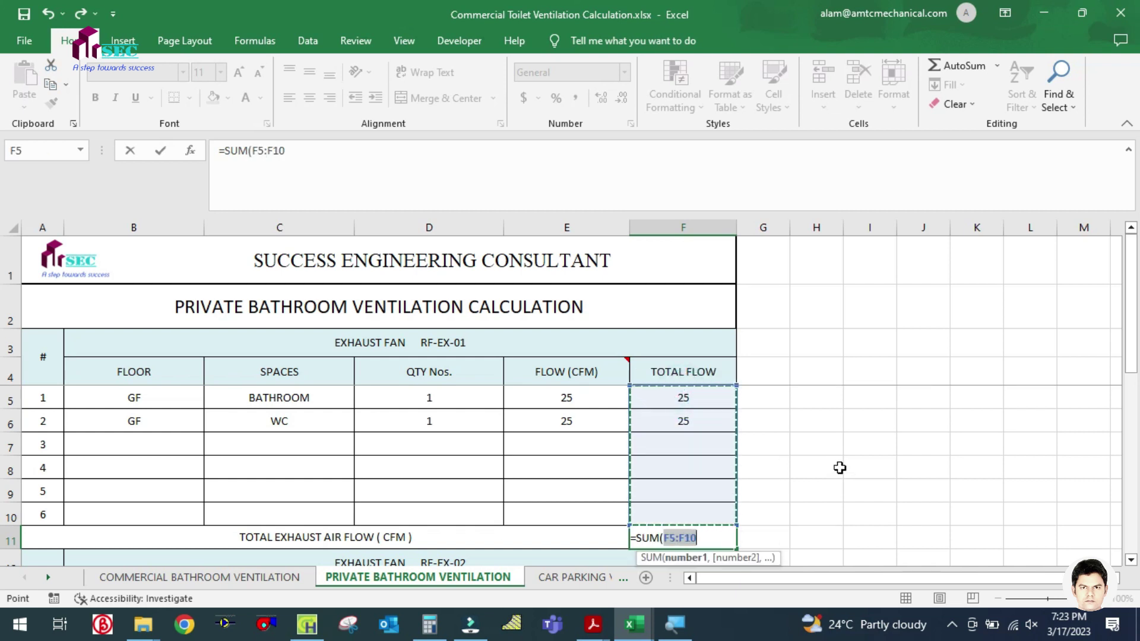
text())
key(Tab)
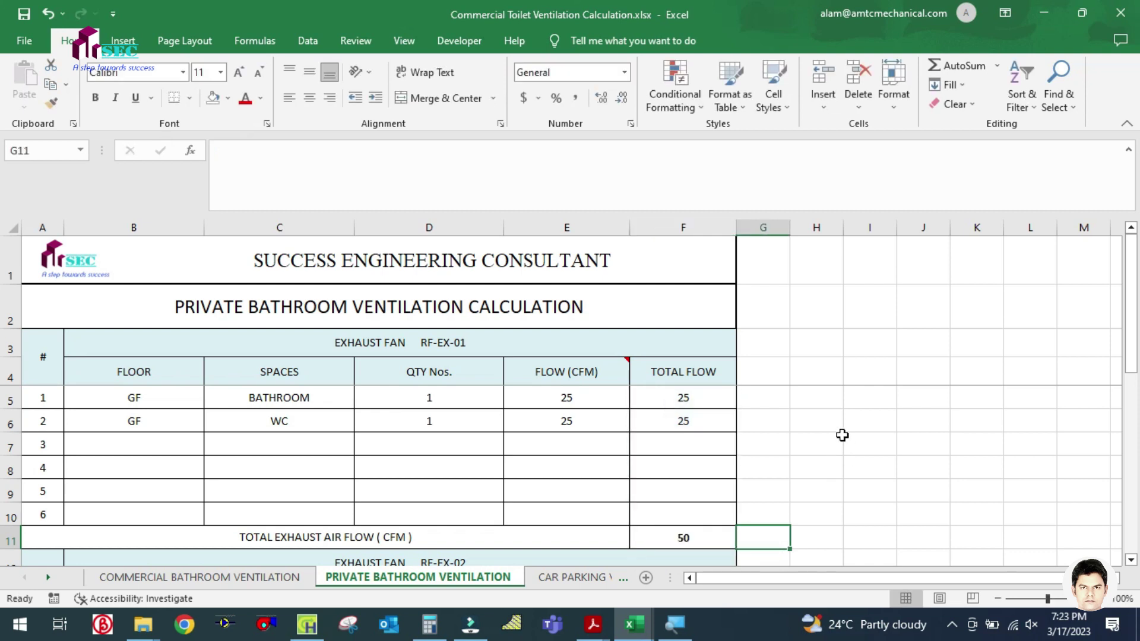
click(682, 534)
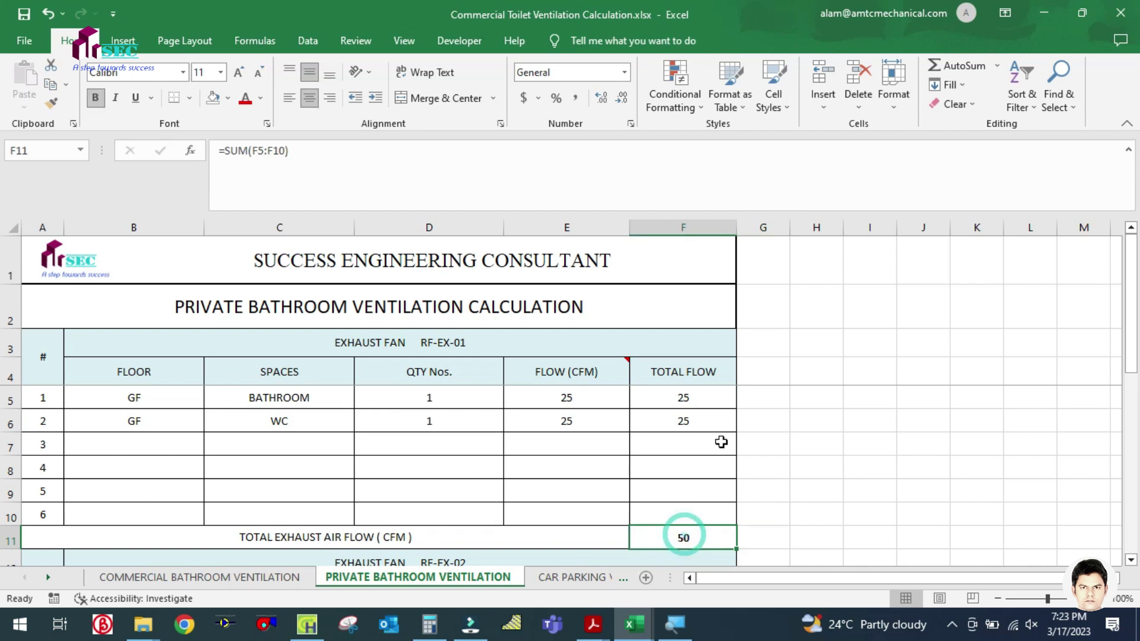
click(719, 444)
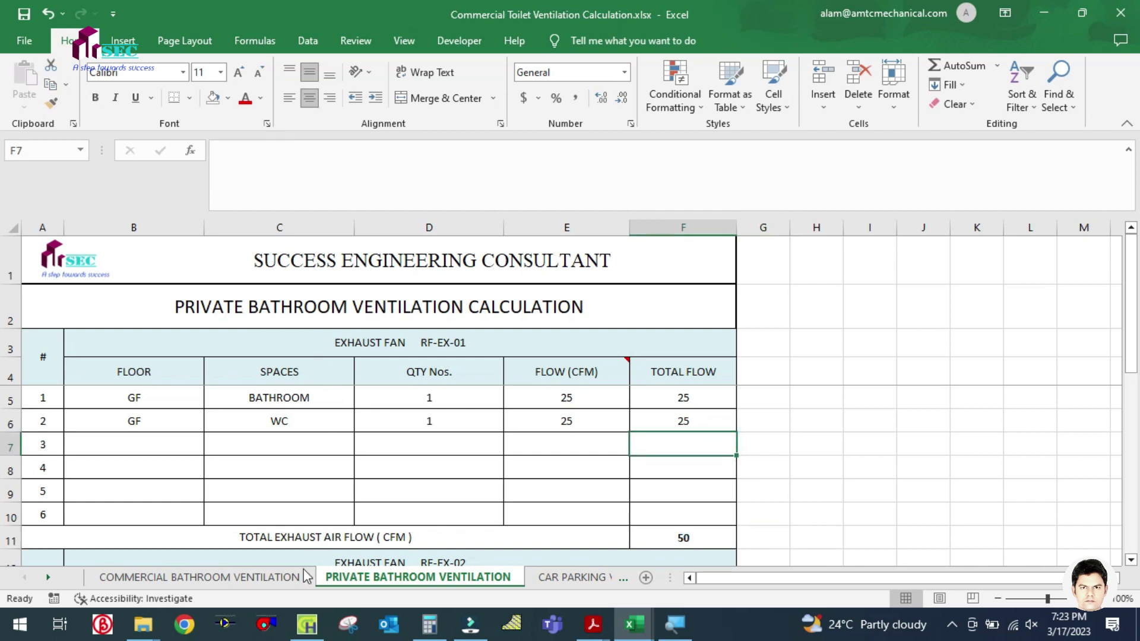
Step: On the COMMERCIAL BATHROOM VENTILATION sheet, set the TOILETS fixture count to 1
click(176, 584)
click(422, 489)
click(241, 381)
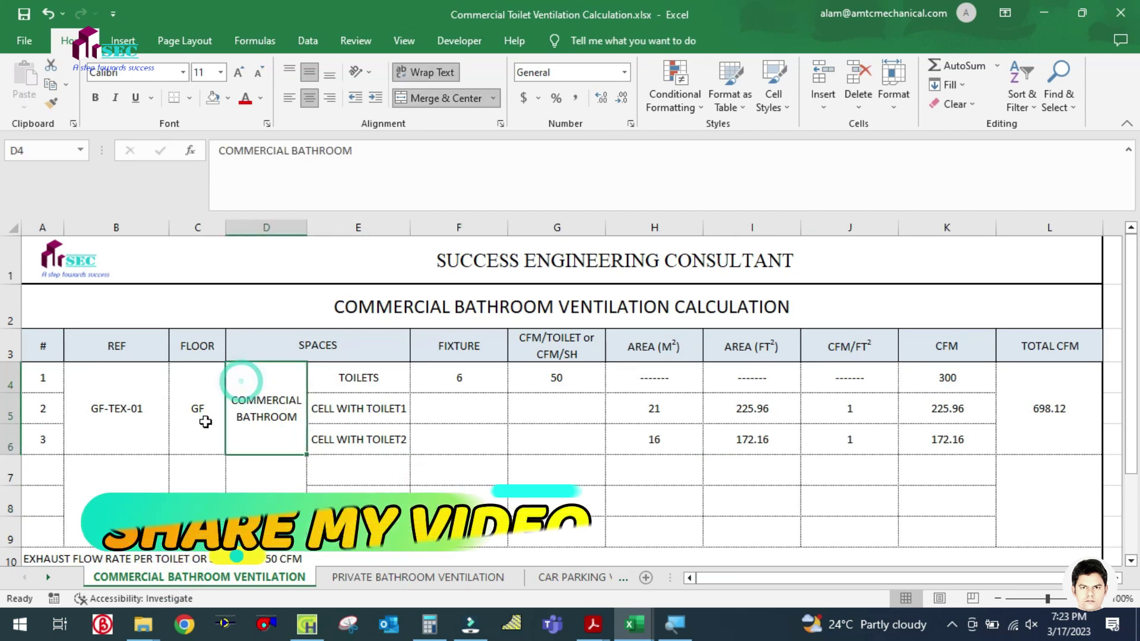
click(369, 378)
click(454, 378)
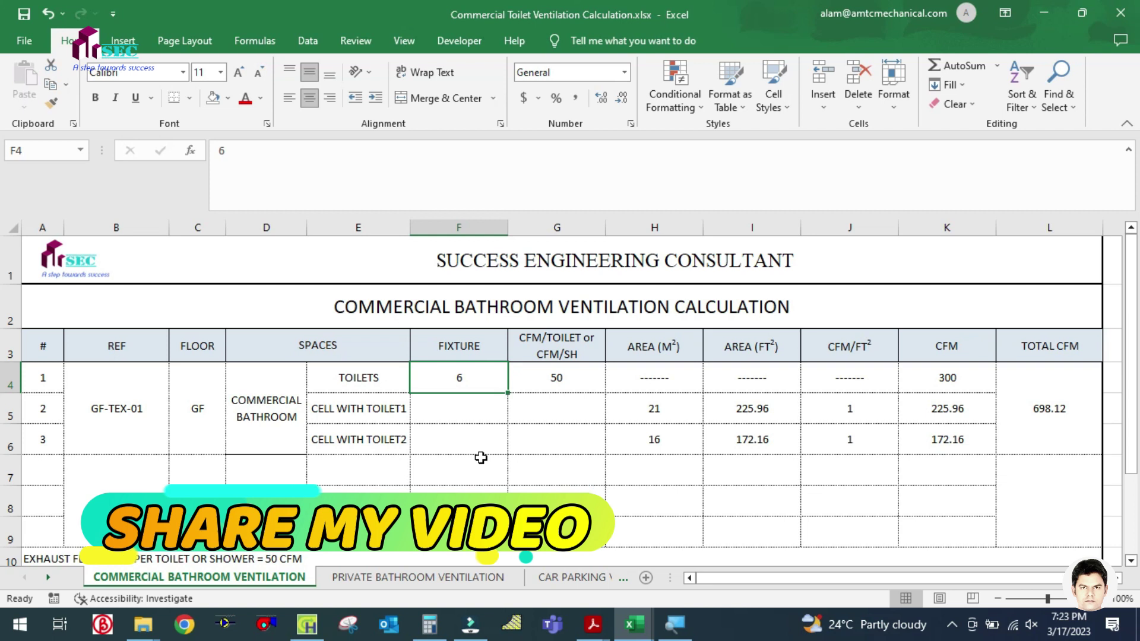
text(1)
click(514, 488)
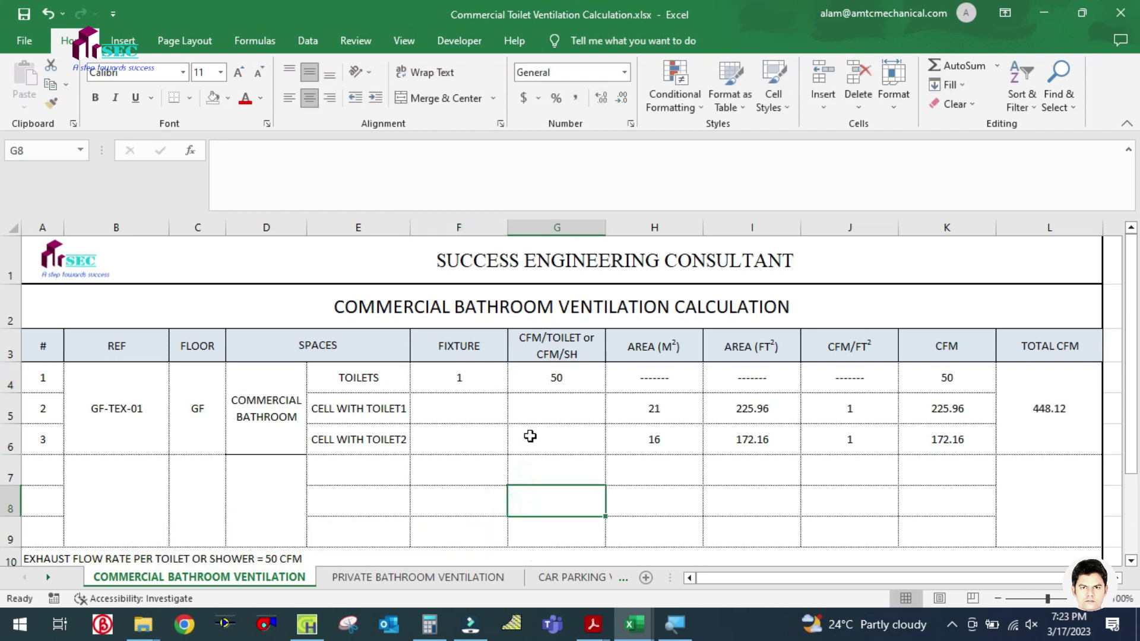
Step: Check the toilets' 50 CFM per-fixture value, their CFM formula and the CELL WITH TOILET1 row
click(553, 387)
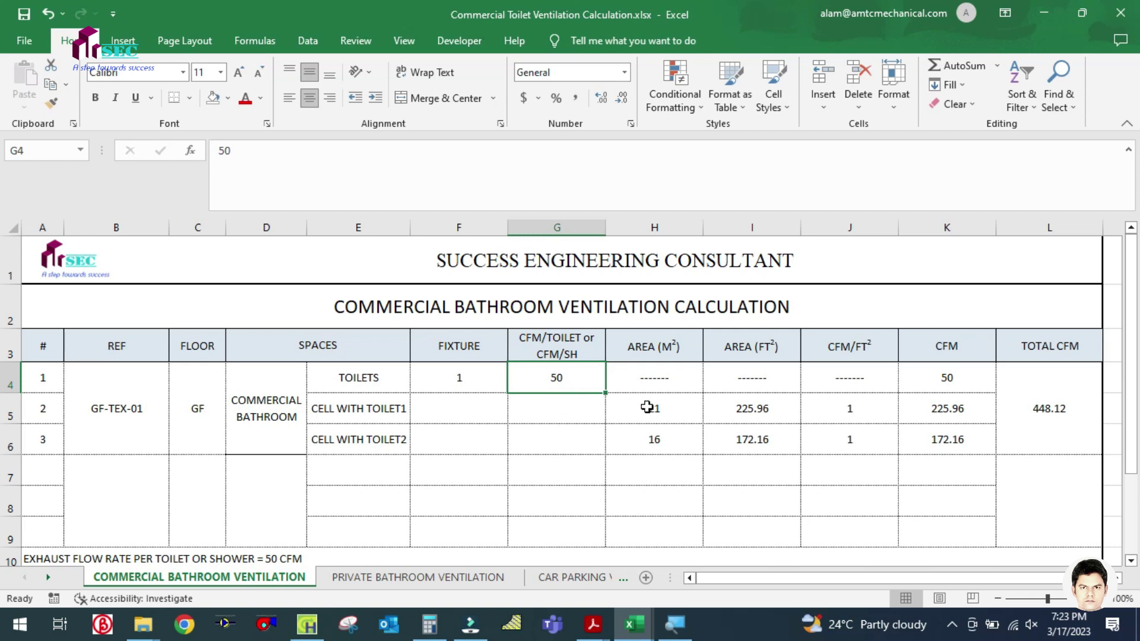
click(953, 380)
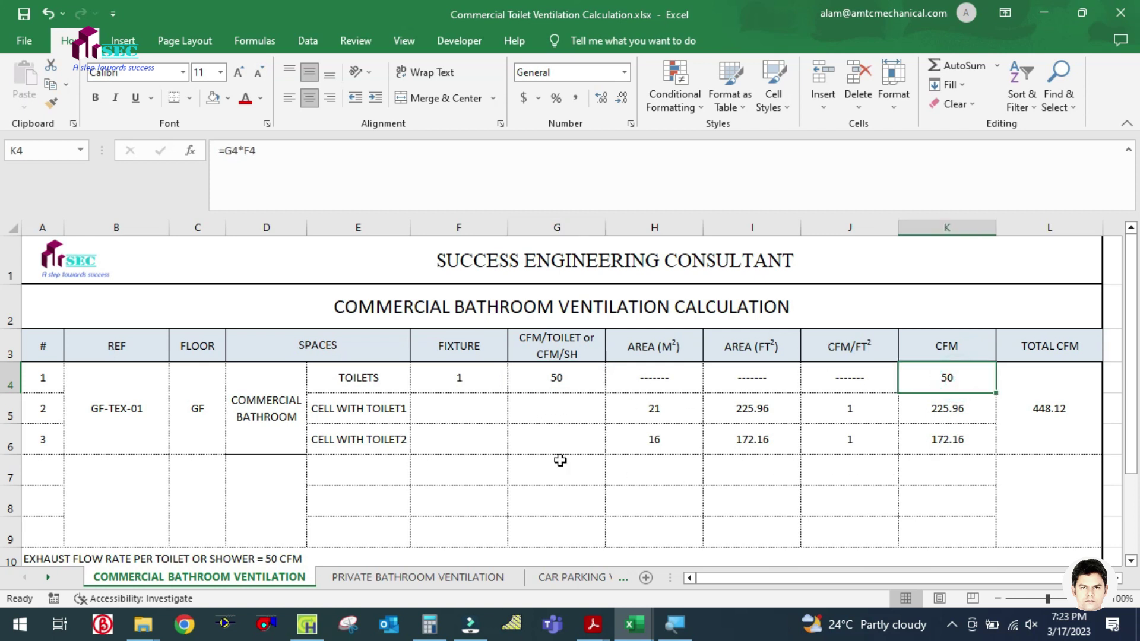
click(338, 407)
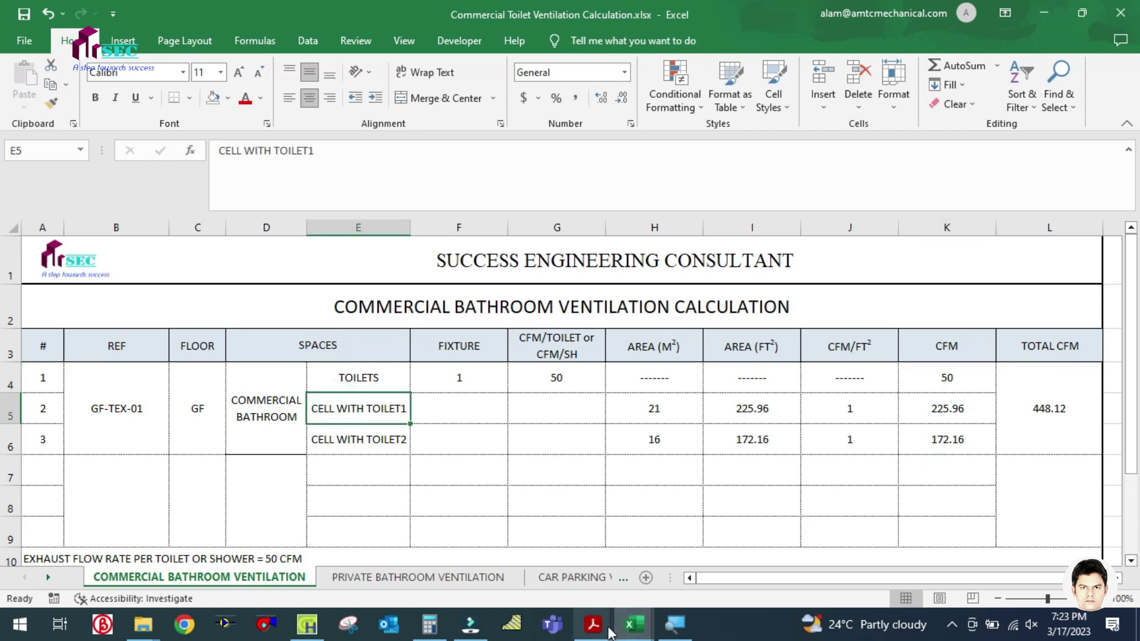
Step: Glance at the 2BHK floor plan PDF, then return to the ventilation workbook
mouse_move(597, 628)
click(663, 575)
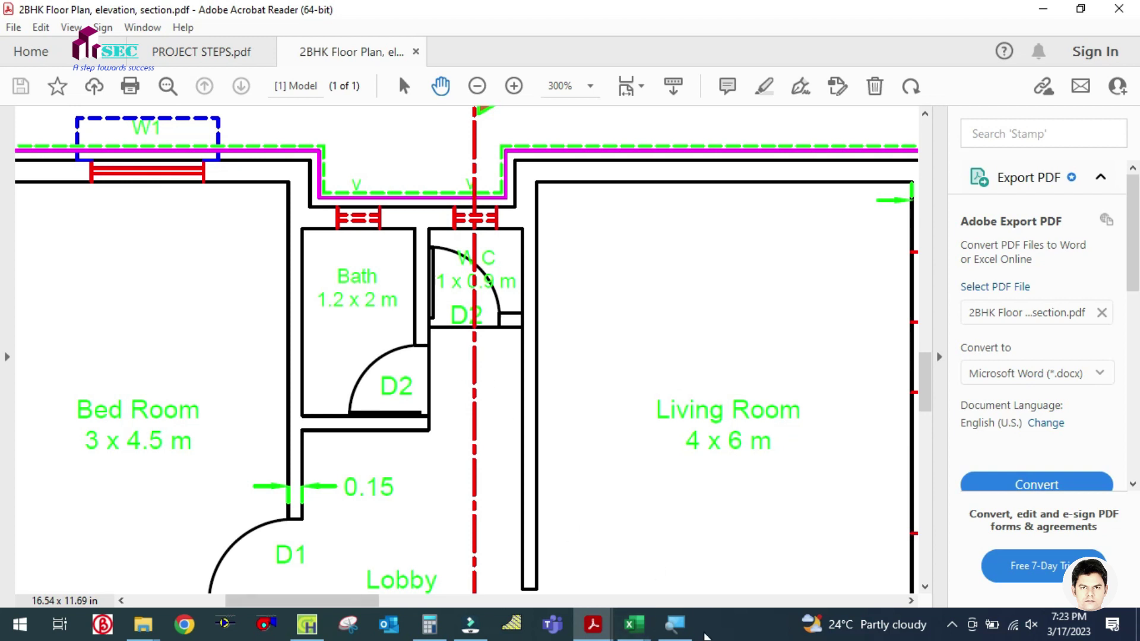
click(634, 624)
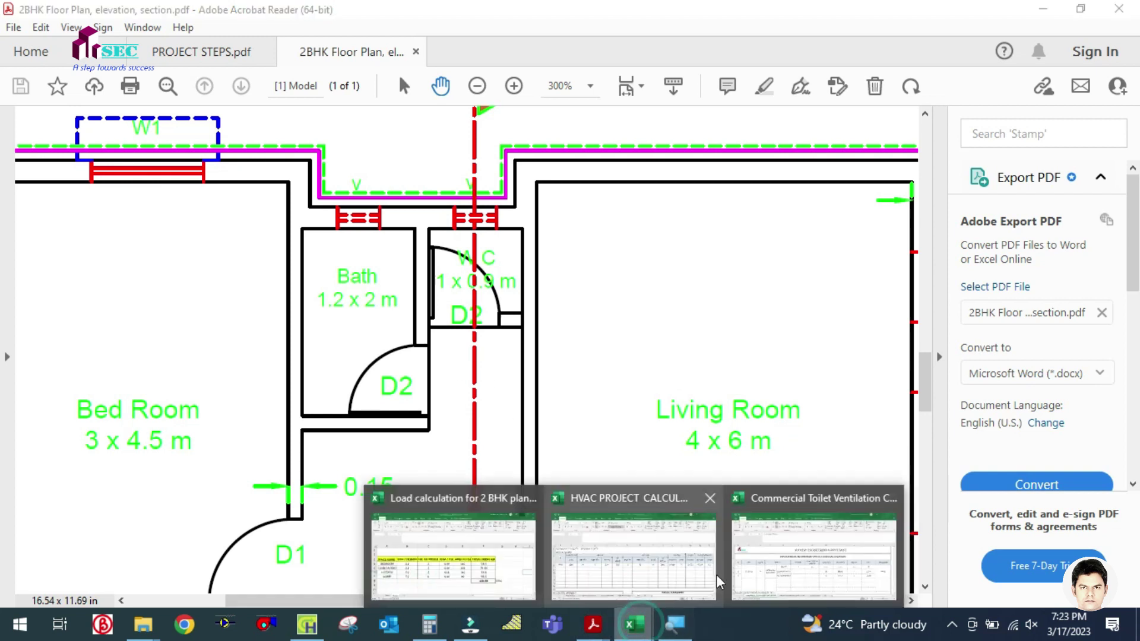
click(831, 568)
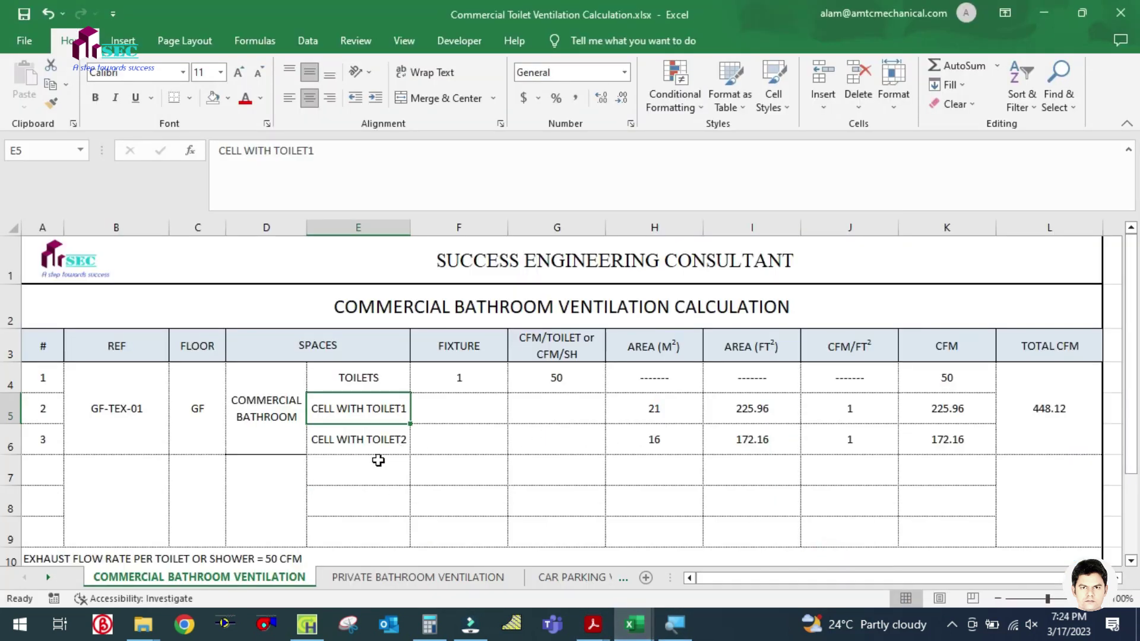
Step: Rename the second space row in E5 to BATHROOM, keeping its 21 m² area
text(BATH)
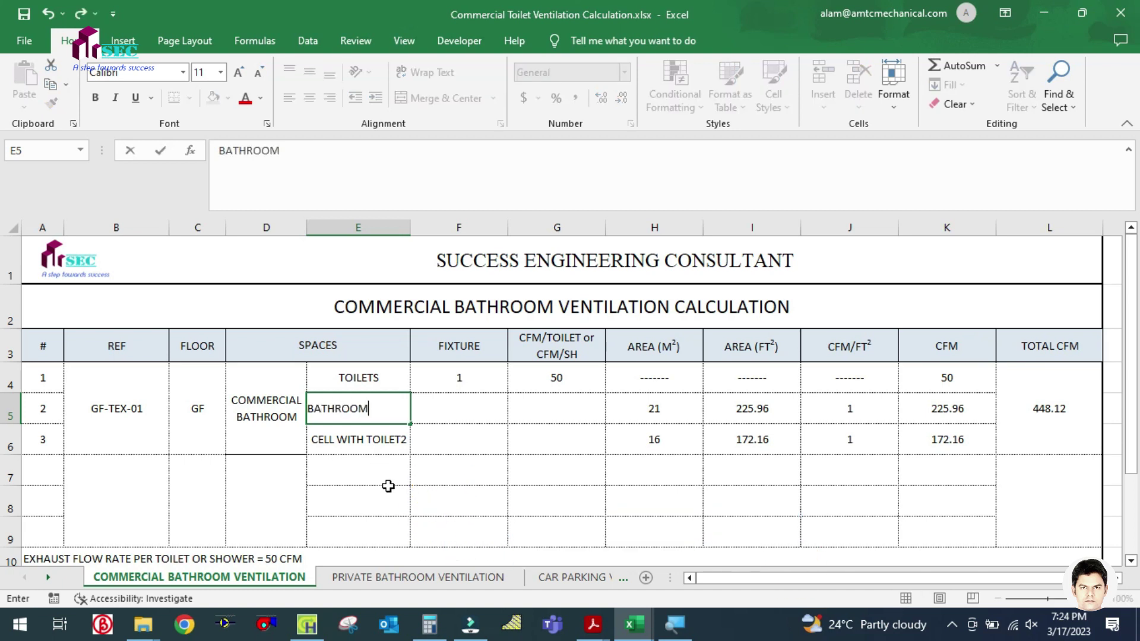
text(ROOM)
click(388, 486)
click(646, 413)
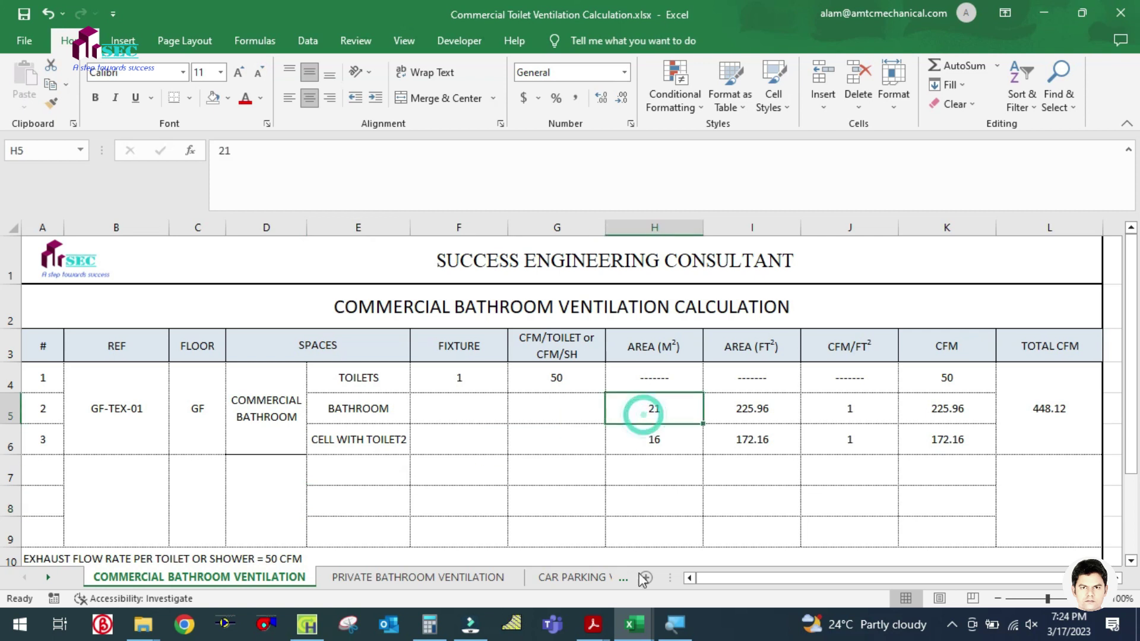
Step: Read the Bath's 1.2 x 2 m size on the floor plan, then return to the Commercial Toilet Ventilation workbook
mouse_move(596, 629)
click(664, 593)
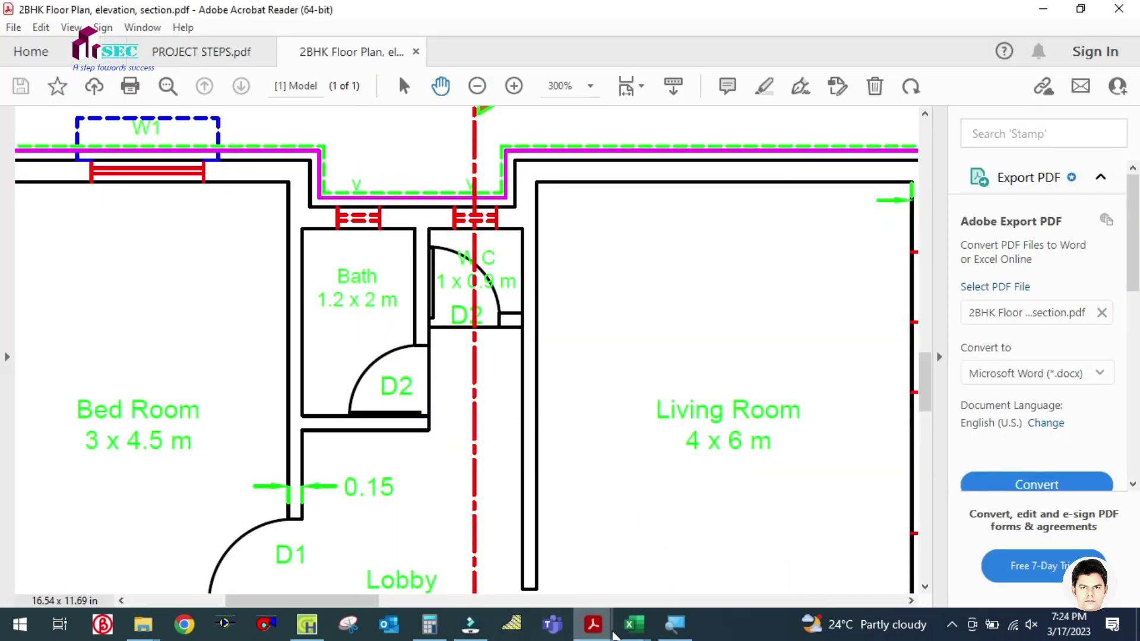
click(594, 624)
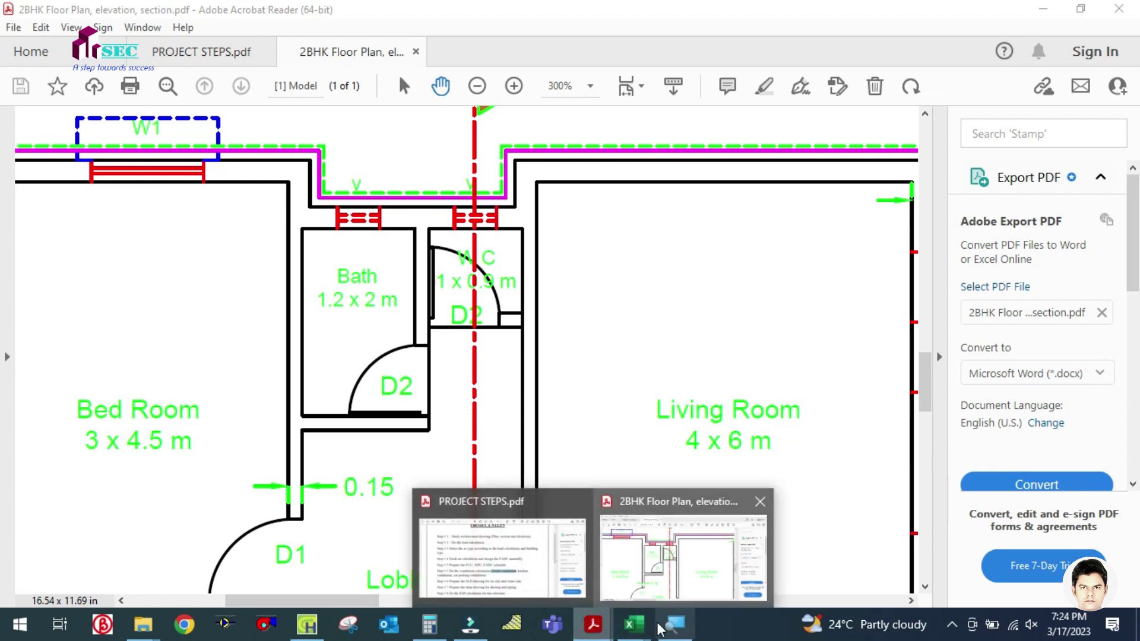
mouse_move(634, 626)
click(818, 549)
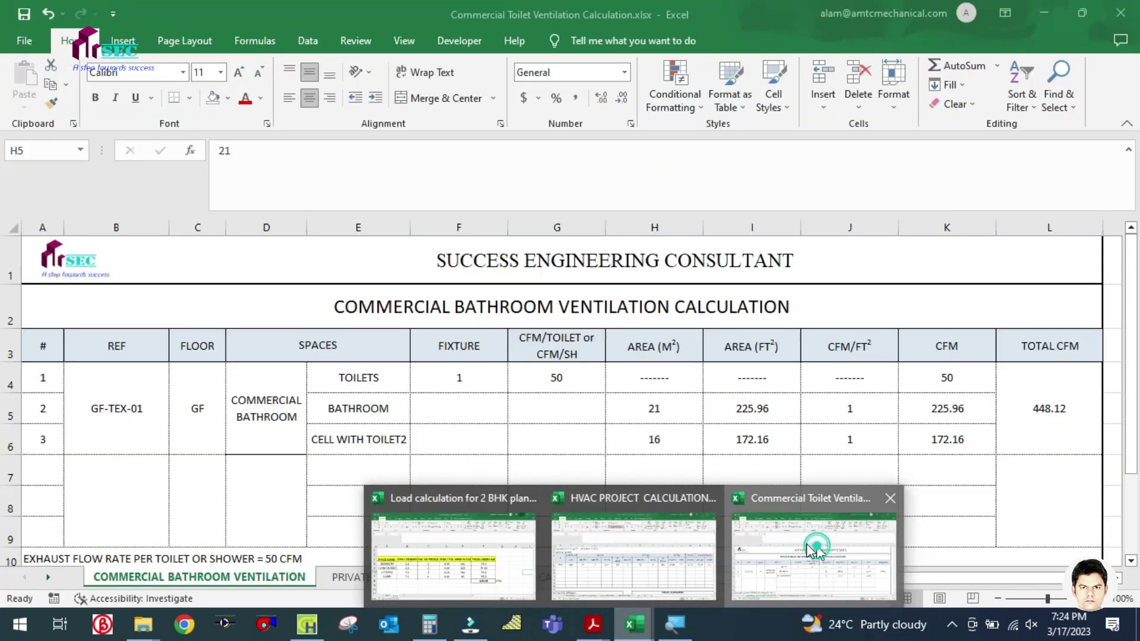
Step: Compute the bath area 1.2 × 2 = 2.4 in Windows Calculator
click(429, 624)
click(277, 274)
click(156, 450)
click(264, 497)
click(215, 456)
click(335, 363)
click(219, 454)
click(333, 492)
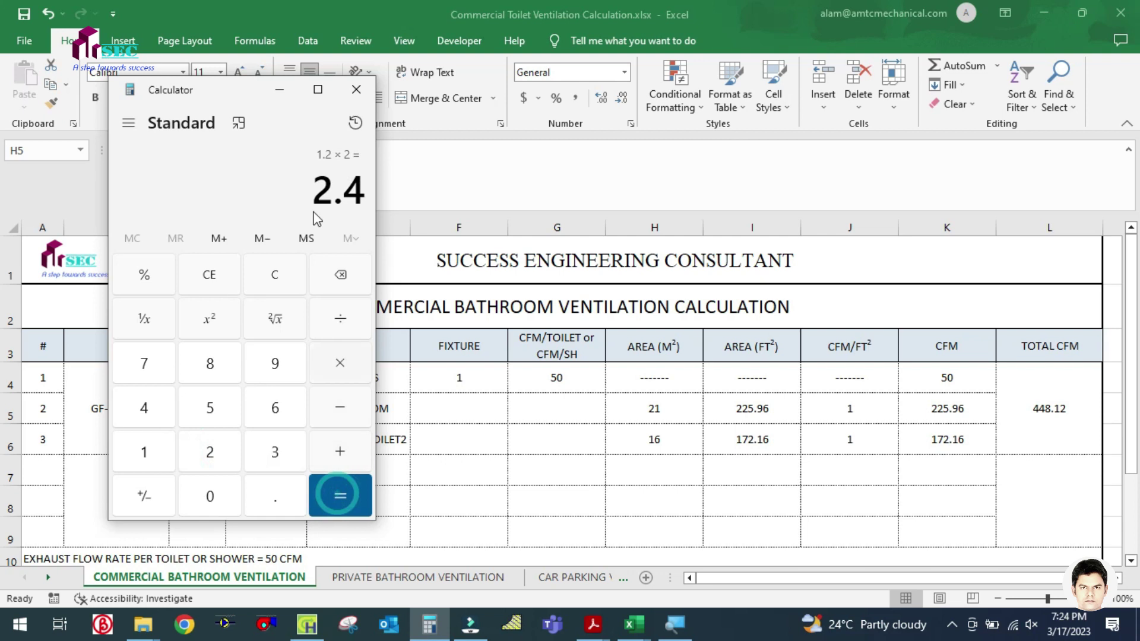
Step: Enter 2.4 as the BATHROOM area in H5, giving 25.824 CFM and a 247.984 total
click(278, 95)
text(2.4)
click(694, 510)
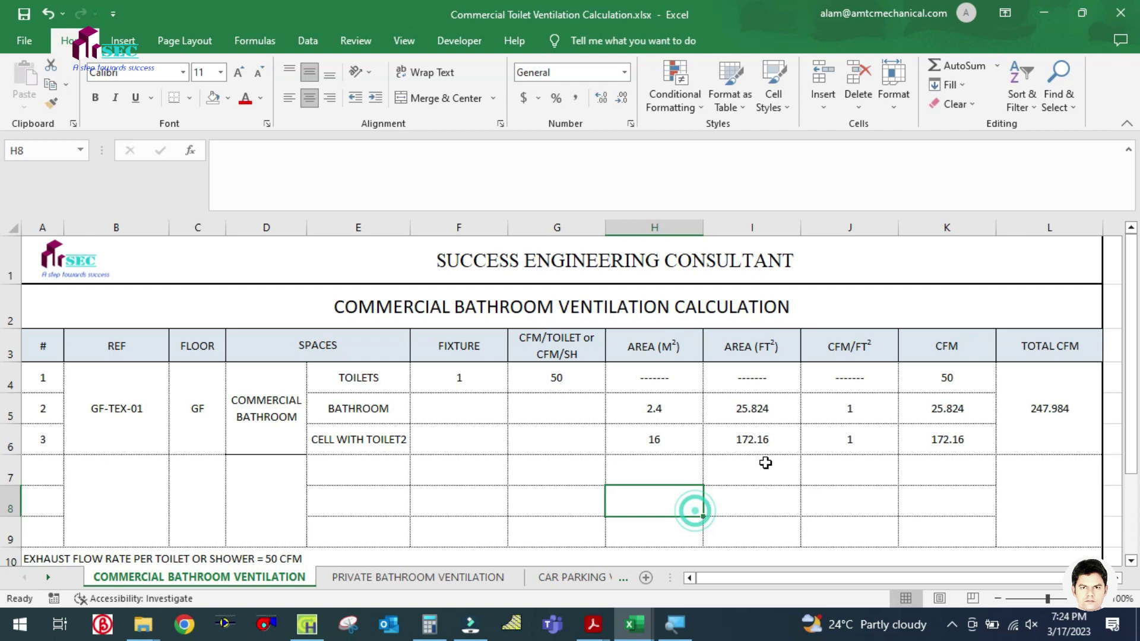
click(762, 409)
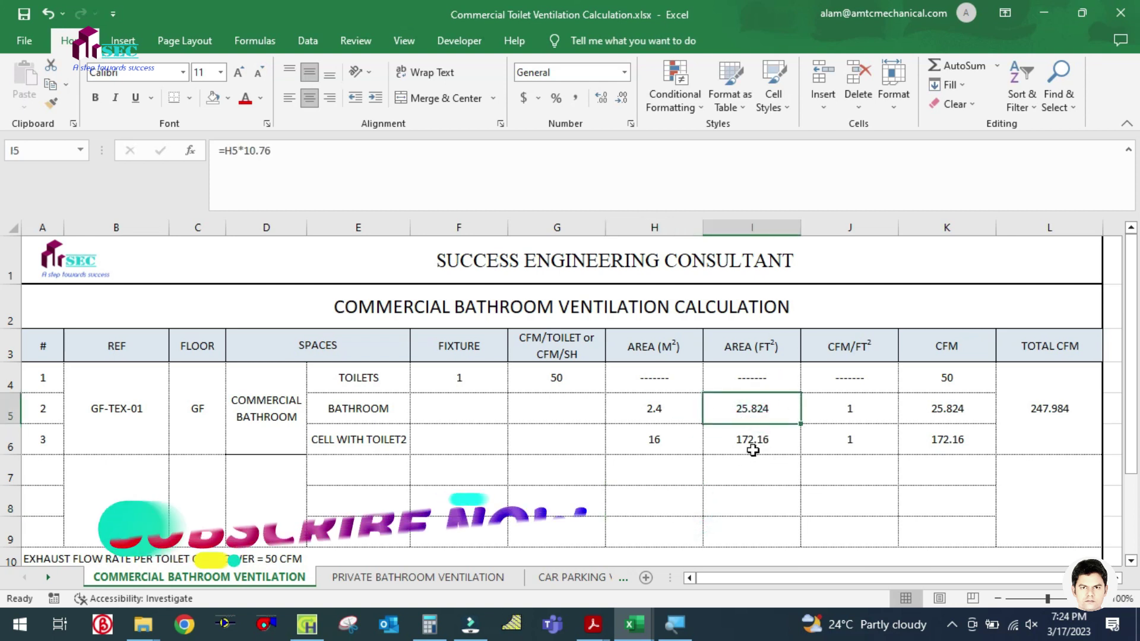
double_click(762, 409)
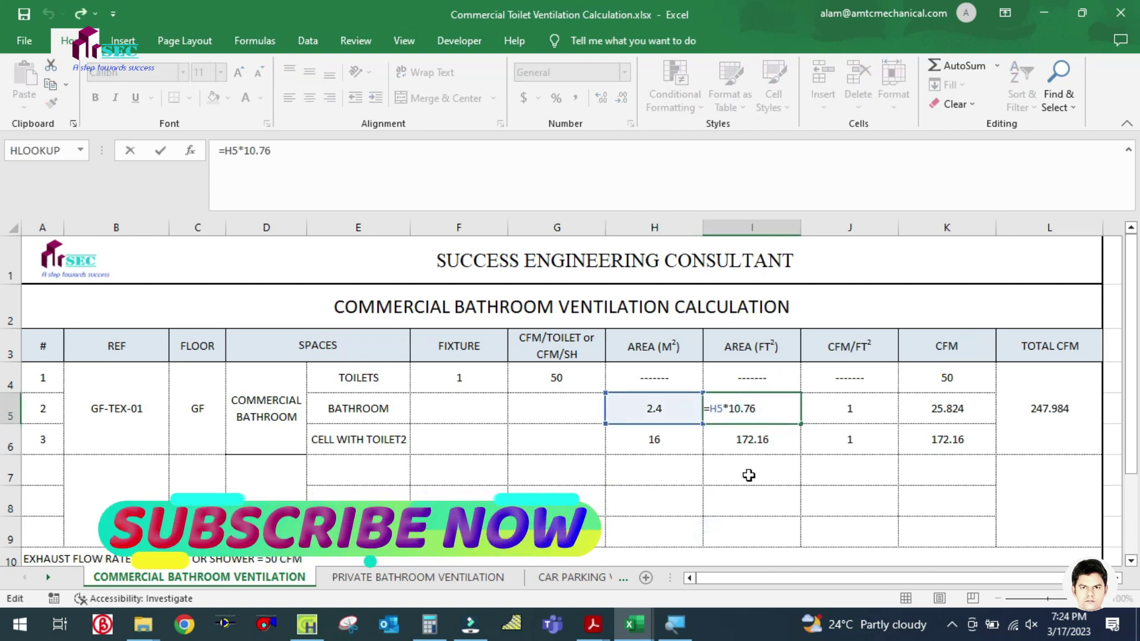
key(Escape)
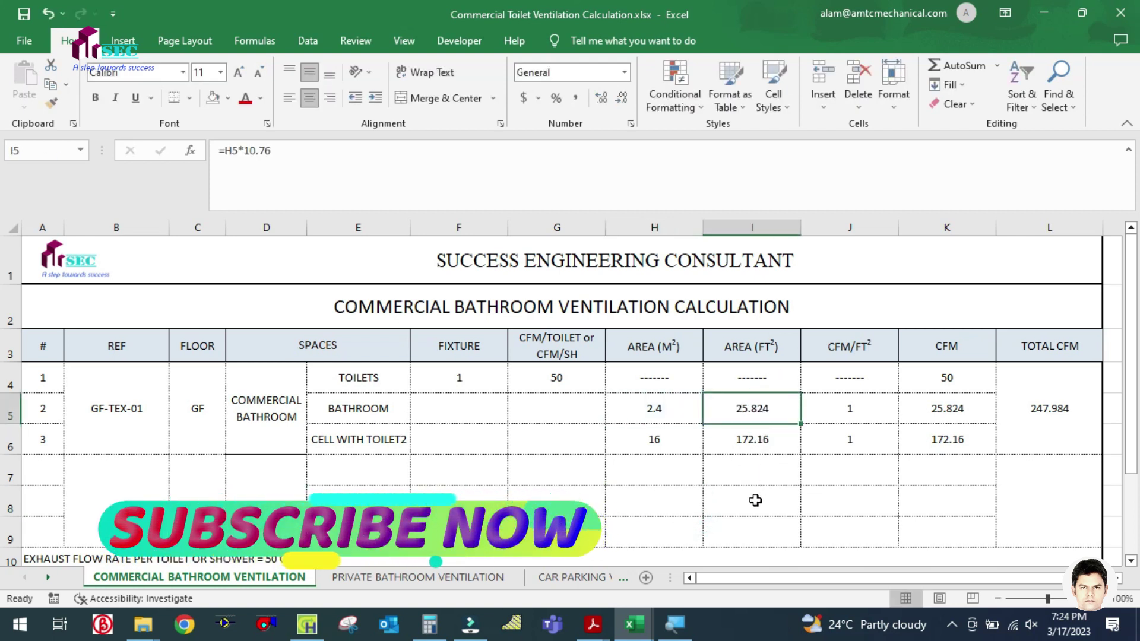
click(861, 412)
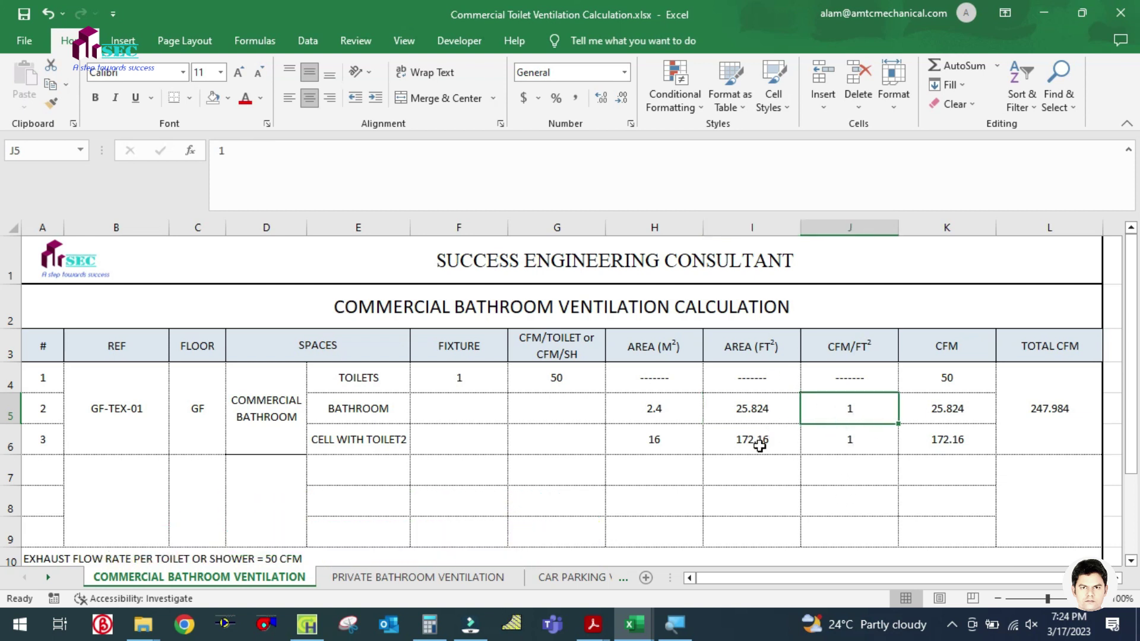
click(924, 415)
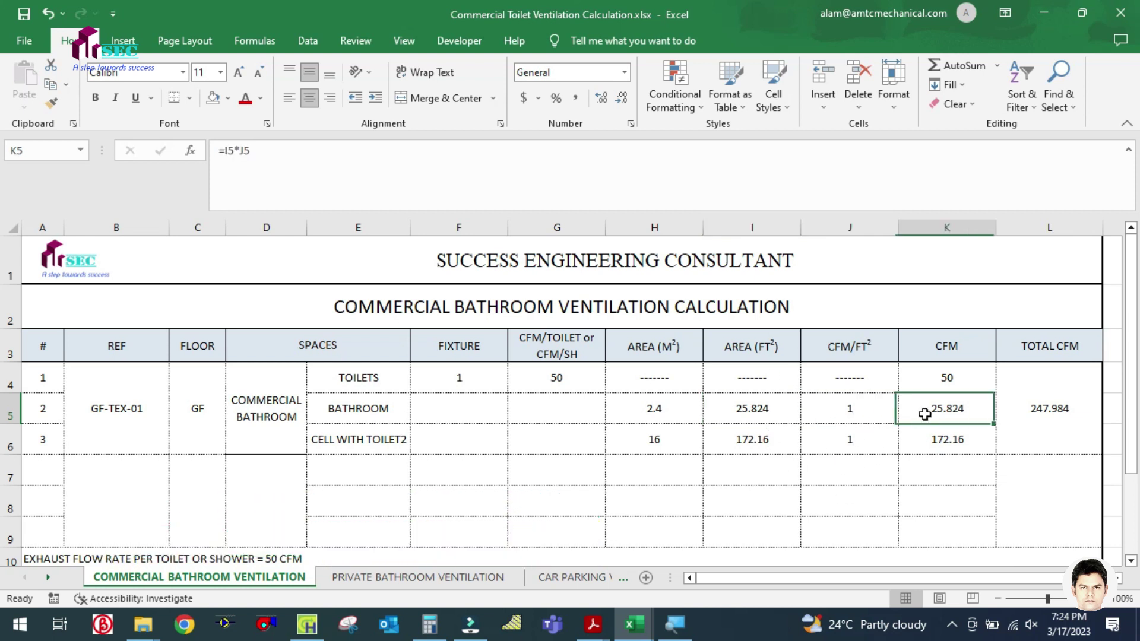
click(534, 491)
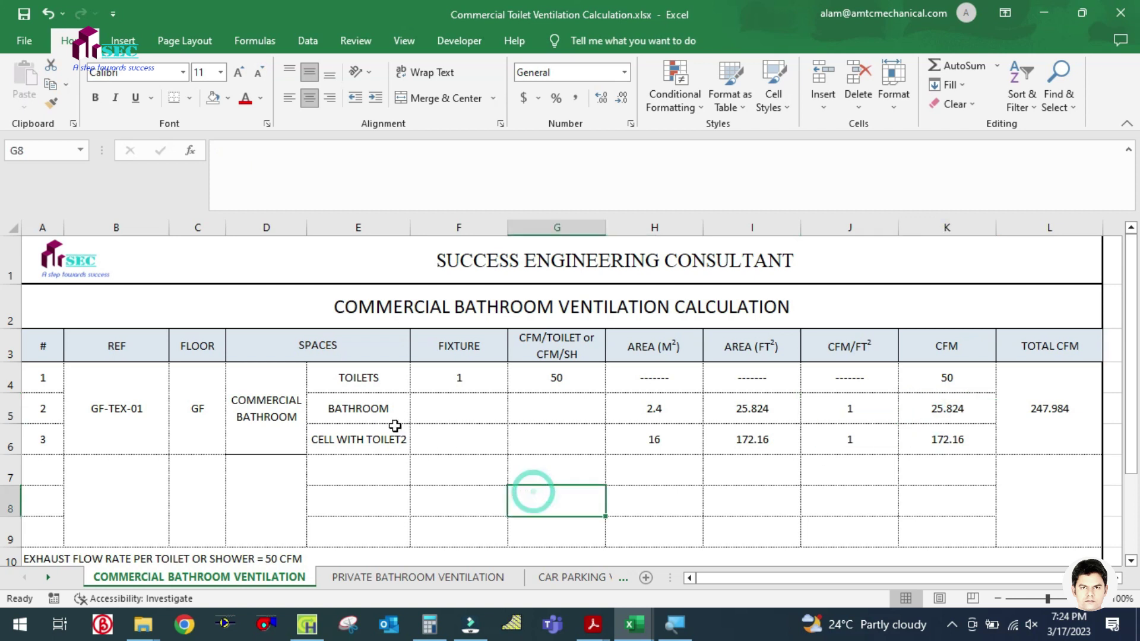
drag(382, 436, 944, 445)
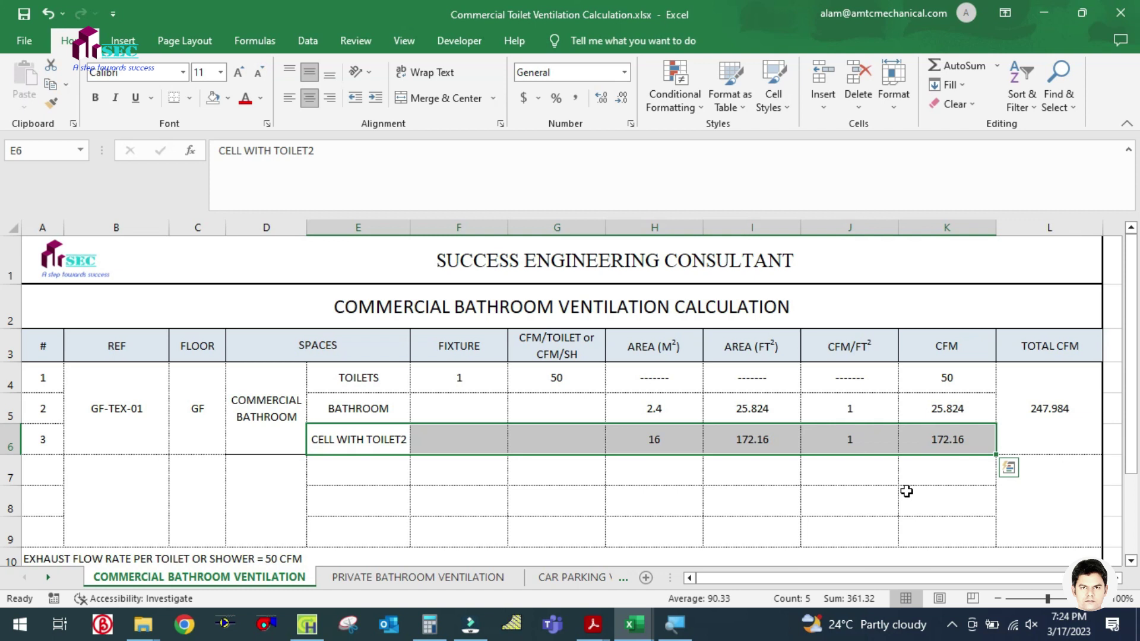
Step: Clear the CELL WITH TOILET2 row, confirm the =K4+K5+K6 total reads 75.824 CFM, and switch to the private bathroom sheet
key(Delete)
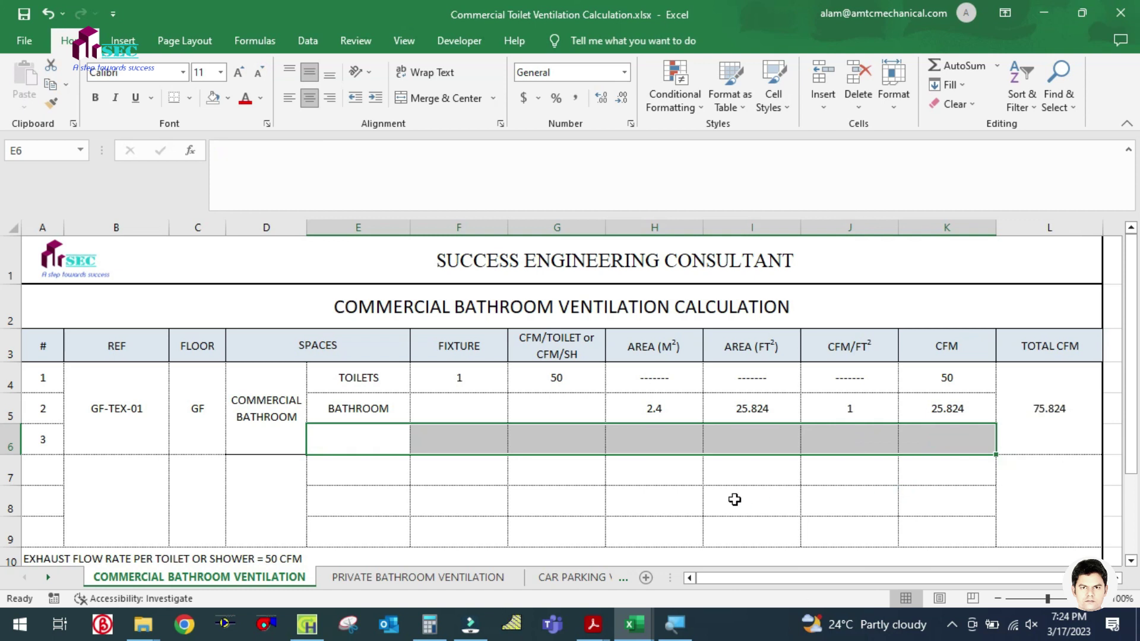
click(735, 499)
click(1034, 419)
double_click(1034, 419)
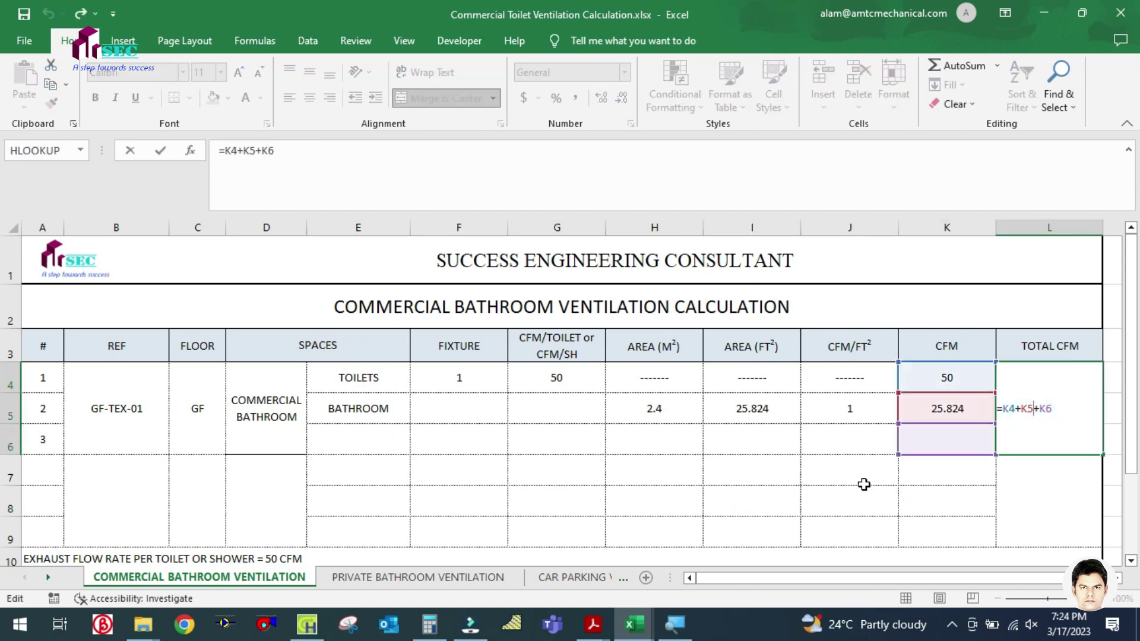
key(Escape)
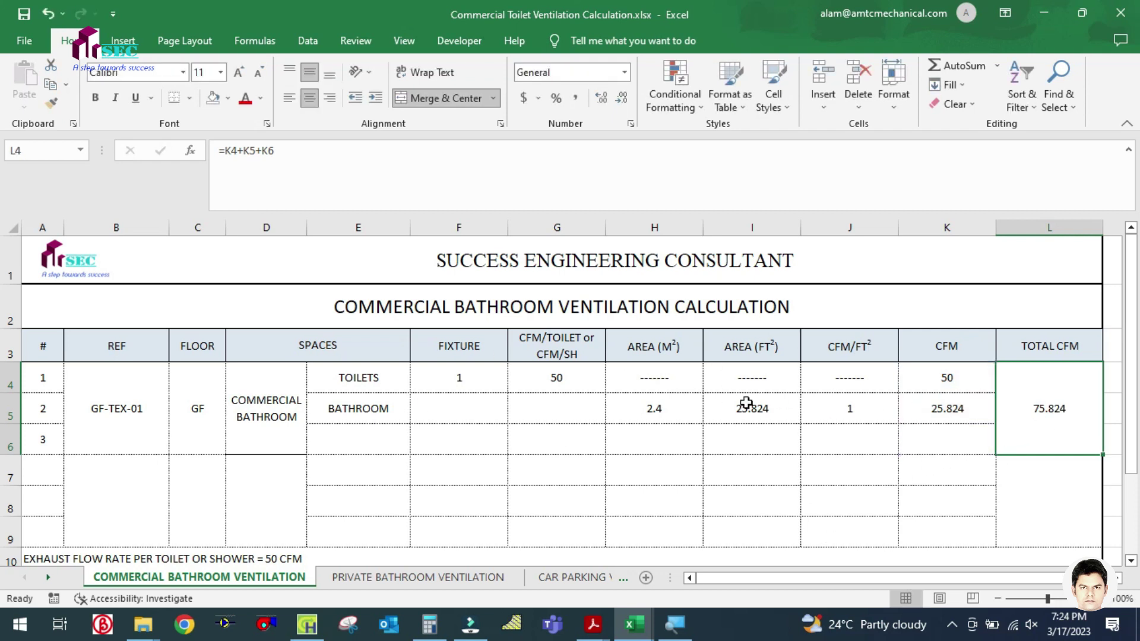
click(374, 576)
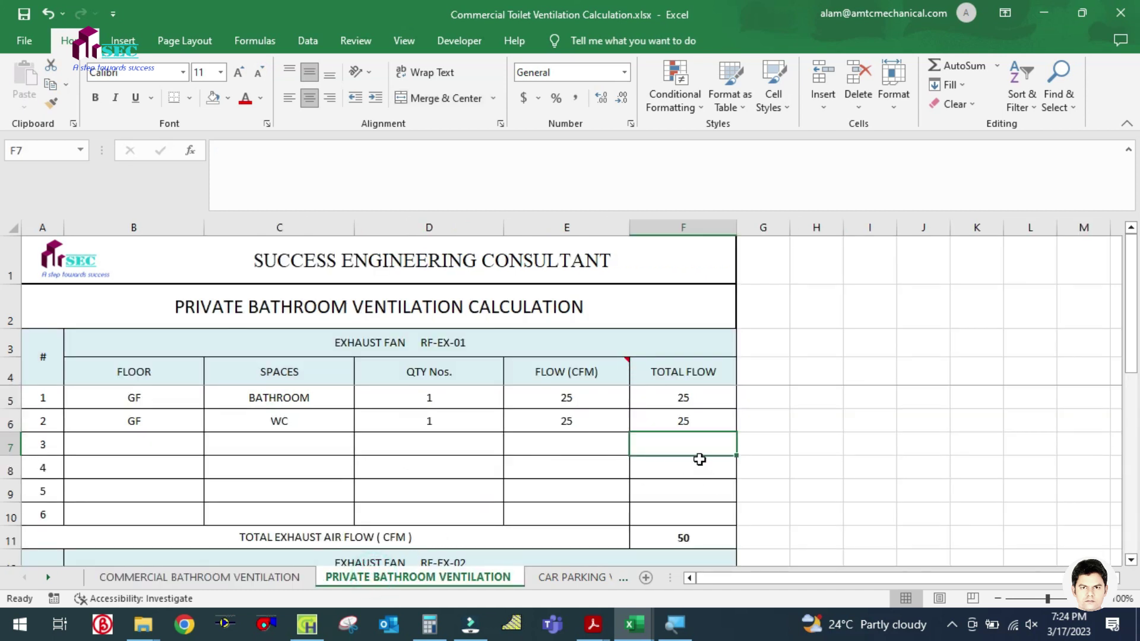
Step: Check the private bathroom's =SUM(F5:F10) total of 50 CFM, then return to the commercial bathroom sheet
click(682, 536)
click(822, 425)
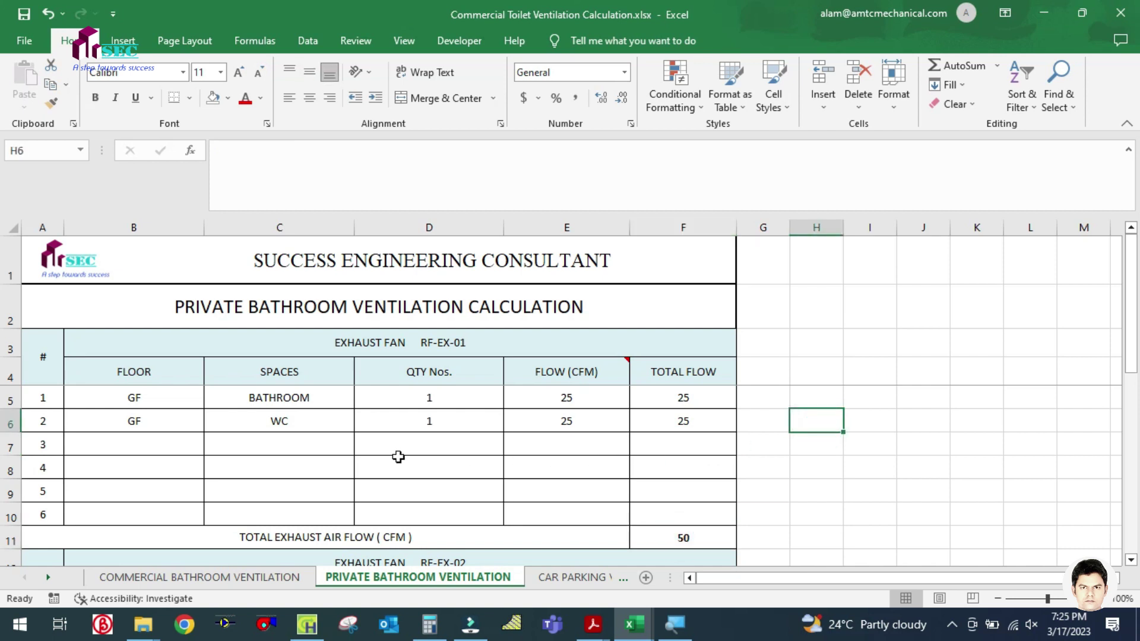
ctrl+scroll(321, 459, up, 1)
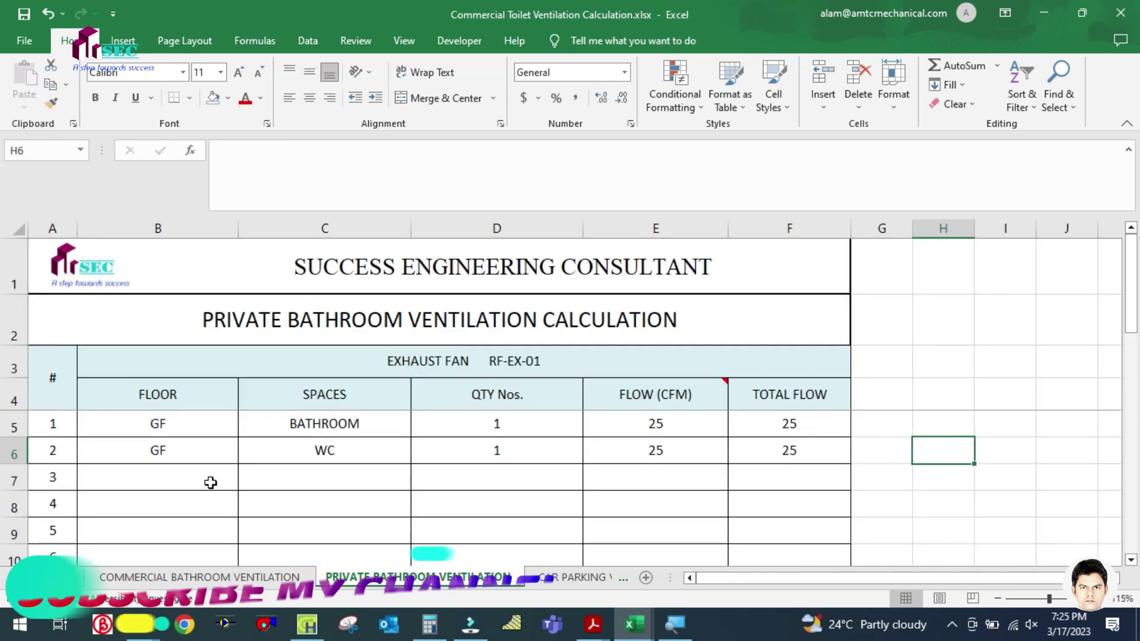
scroll(212, 483, down, 1)
scroll(211, 483, up, 1)
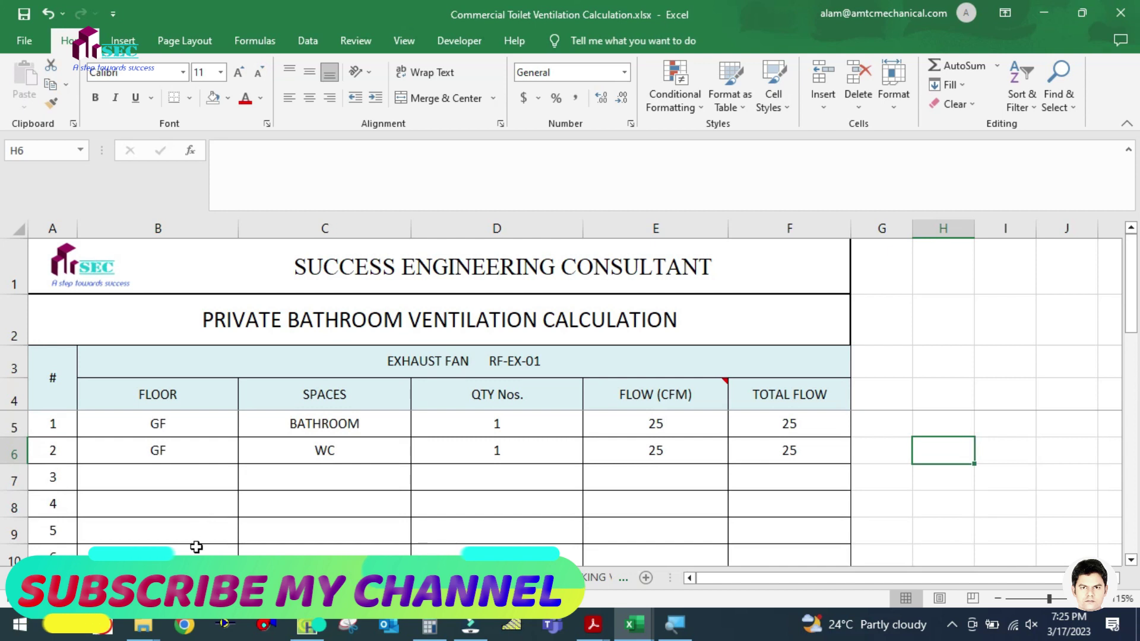
click(305, 577)
click(527, 487)
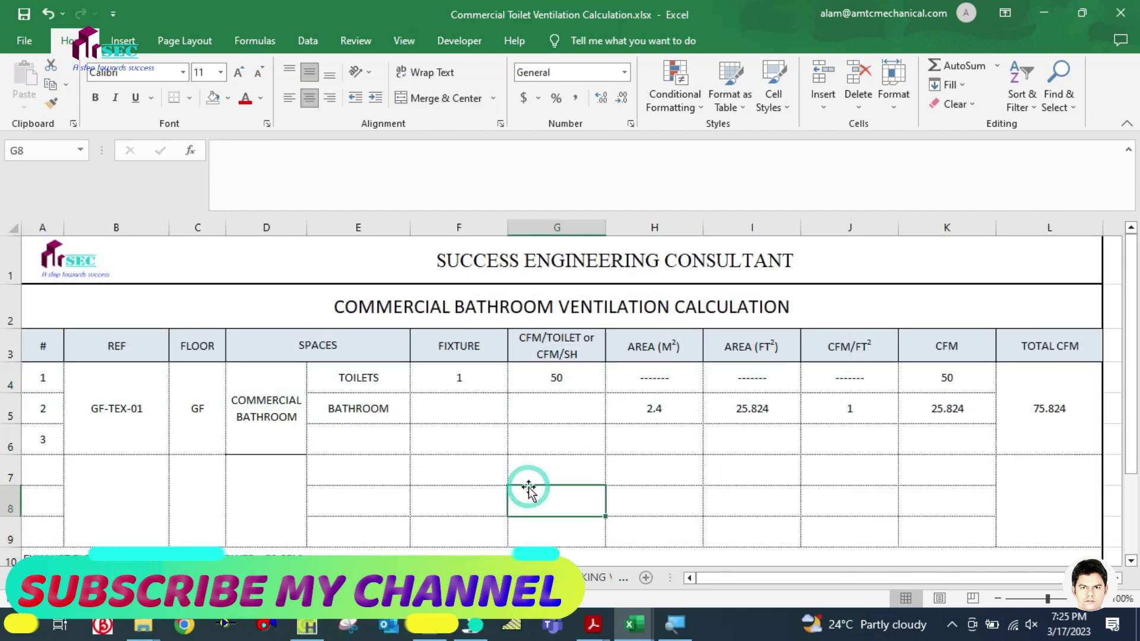